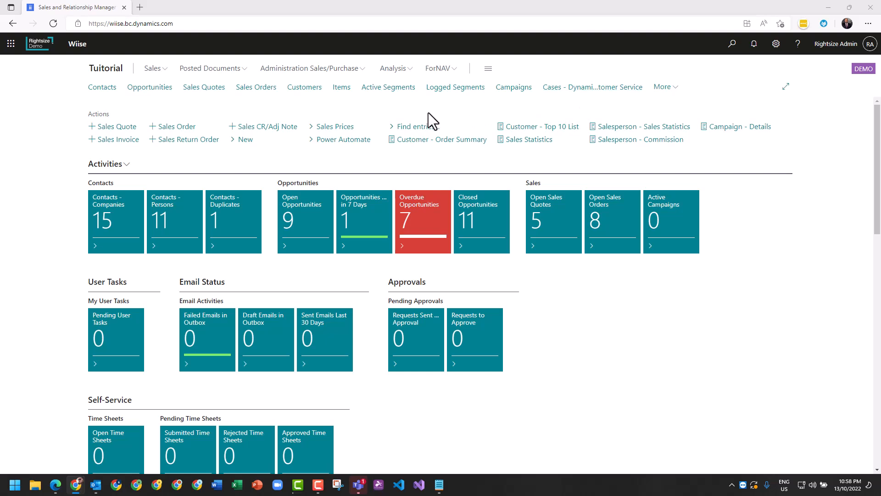
# Open the sales prices set up for the customer Adatum Corporation from its customer card.
pyautogui.click(303, 88)
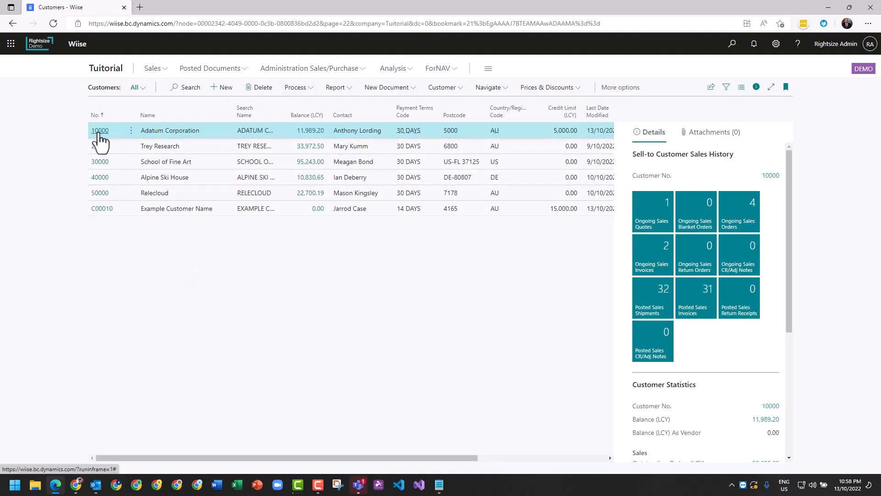
pyautogui.click(100, 133)
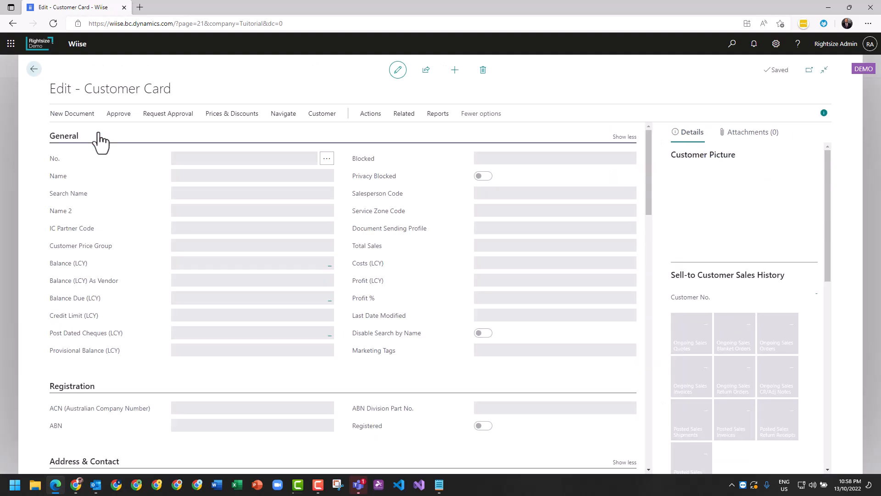
pyautogui.click(240, 115)
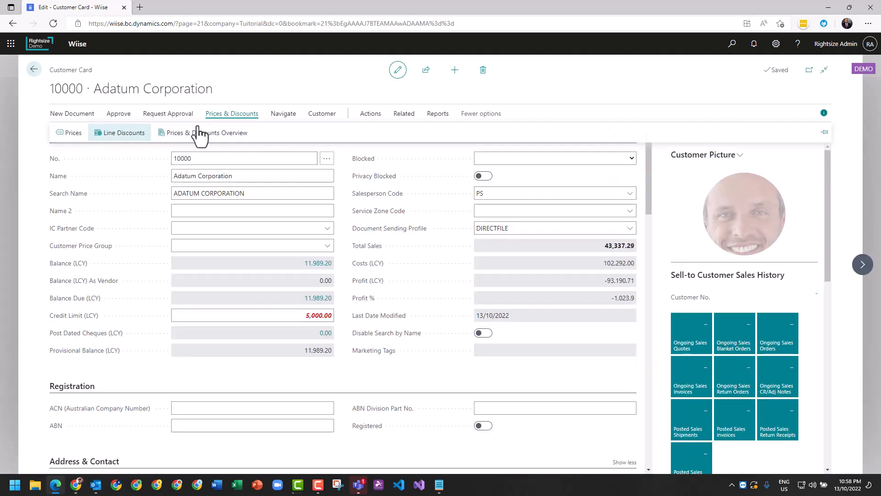
pyautogui.click(403, 120)
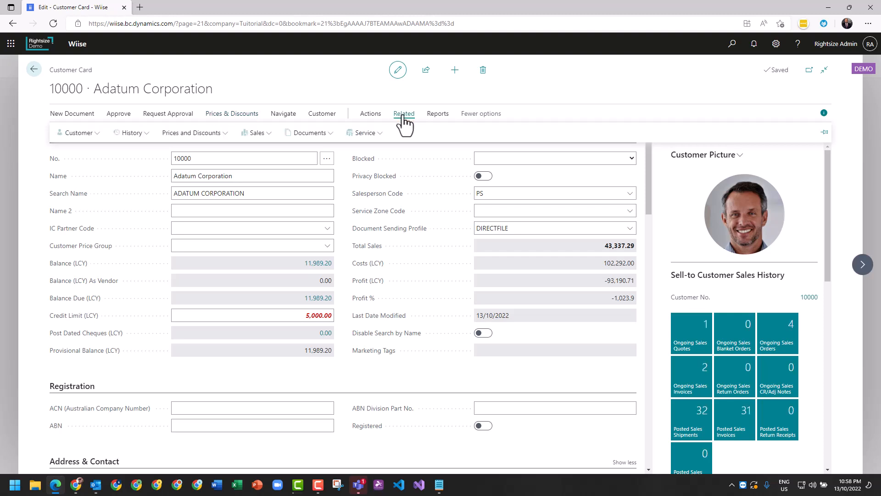
pyautogui.click(214, 137)
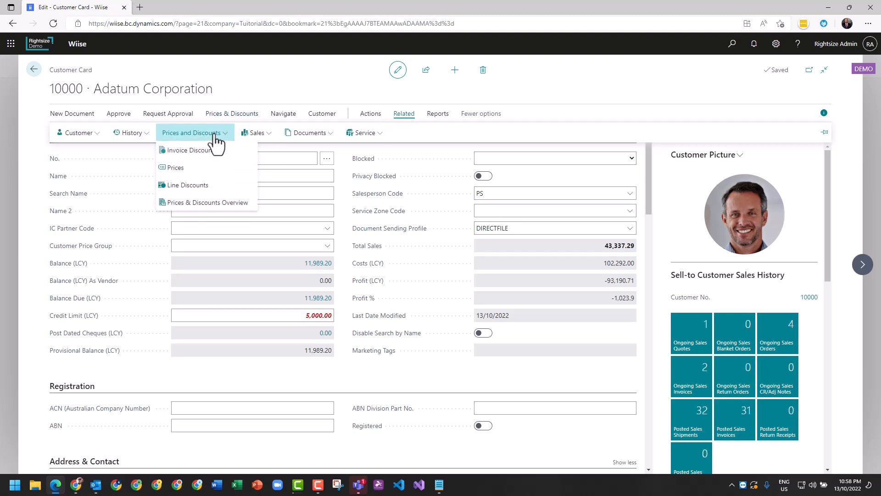
pyautogui.click(183, 171)
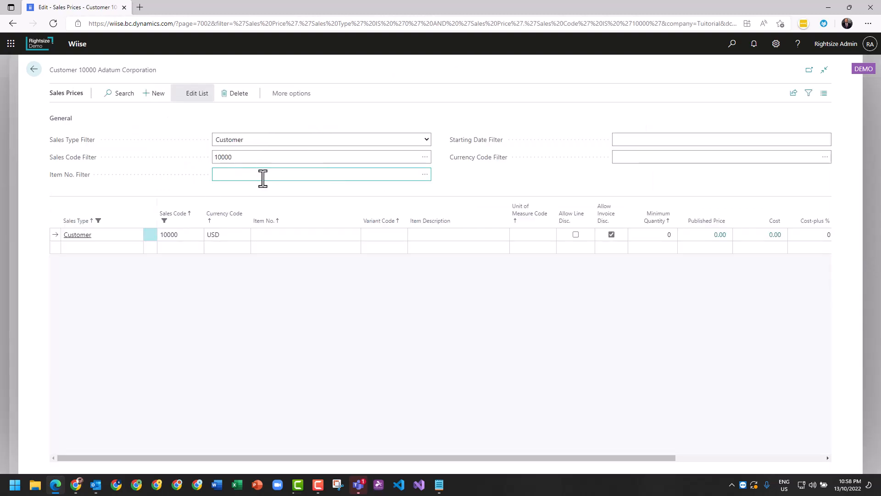
# Assign item 1896-S to the first customer price line and set its unit price to 1,400.
pyautogui.click(311, 237)
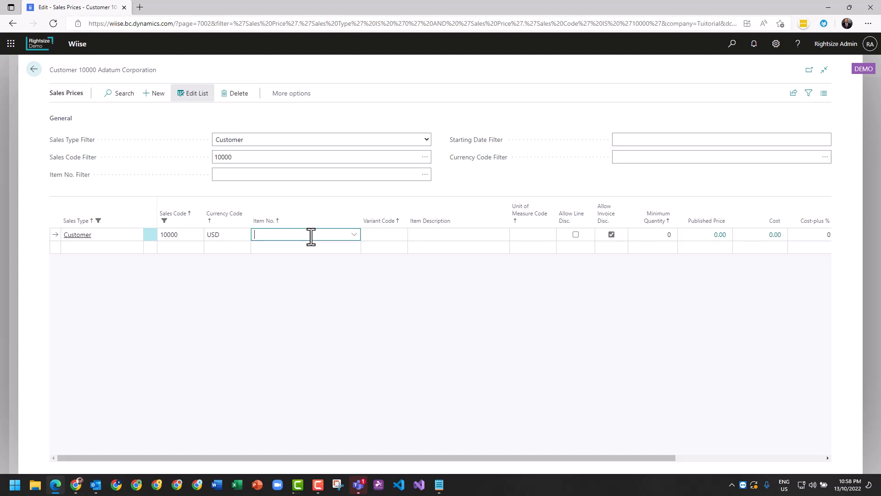
pyautogui.click(276, 274)
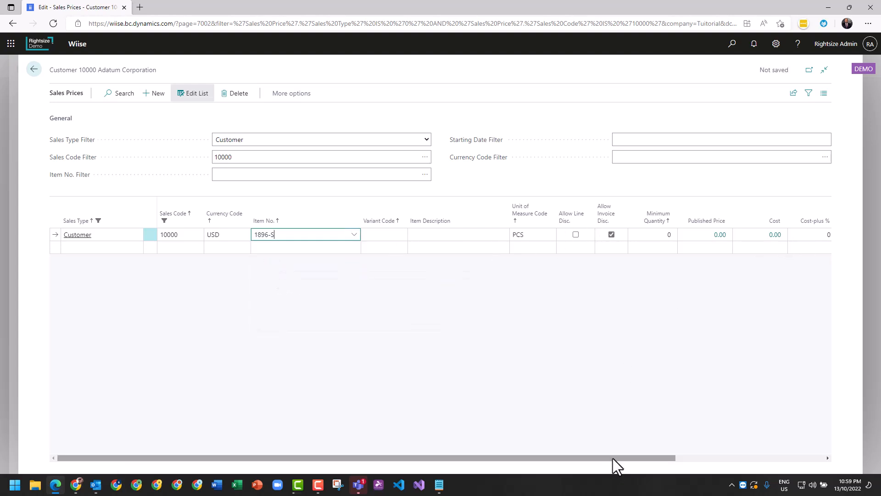
pyautogui.moveTo(613, 459); pyautogui.dragTo(824, 450)
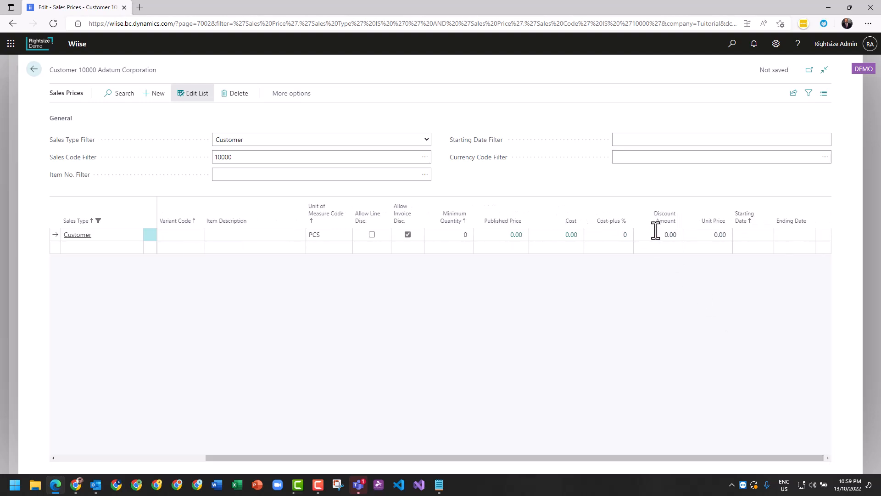
pyautogui.click(655, 234)
pyautogui.click(707, 234)
pyautogui.write('1,')
pyautogui.write('400')
pyautogui.click(626, 309)
# Add a second price line for item 1896-S with minimum quantity 5 and unit price 1,350.
pyautogui.moveTo(374, 457); pyautogui.dragTo(51, 458)
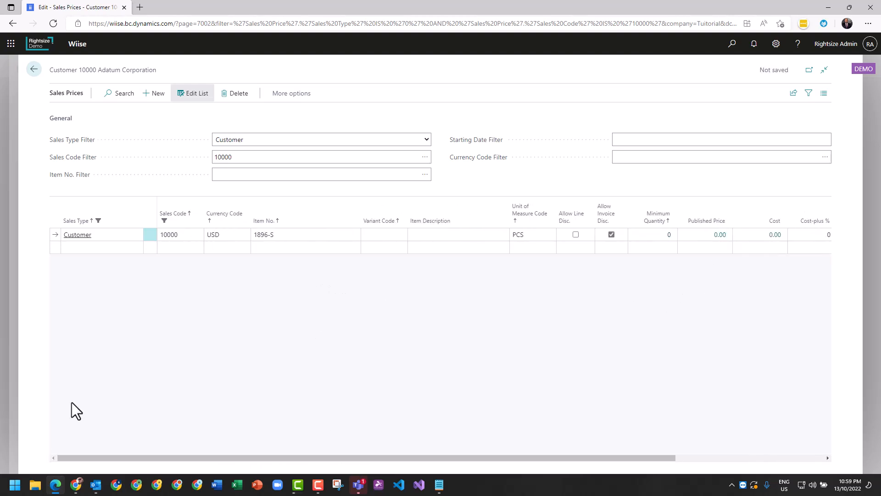
pyautogui.click(186, 251)
pyautogui.click(285, 247)
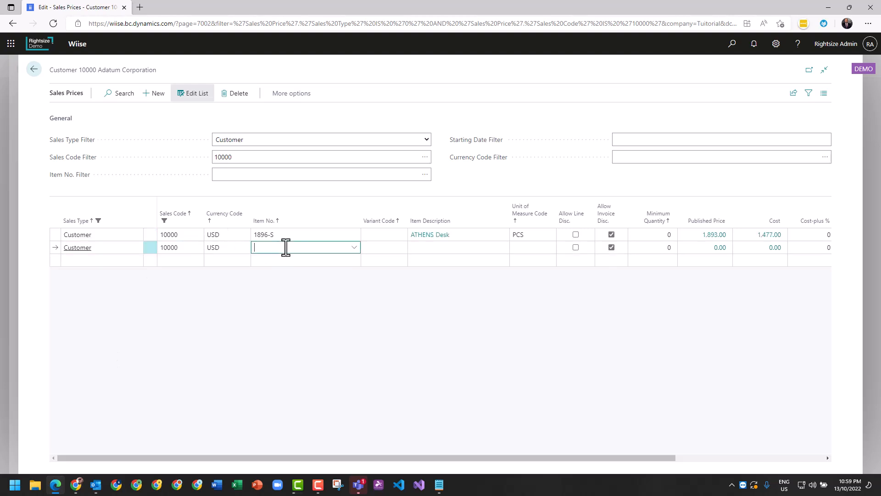
pyautogui.click(274, 285)
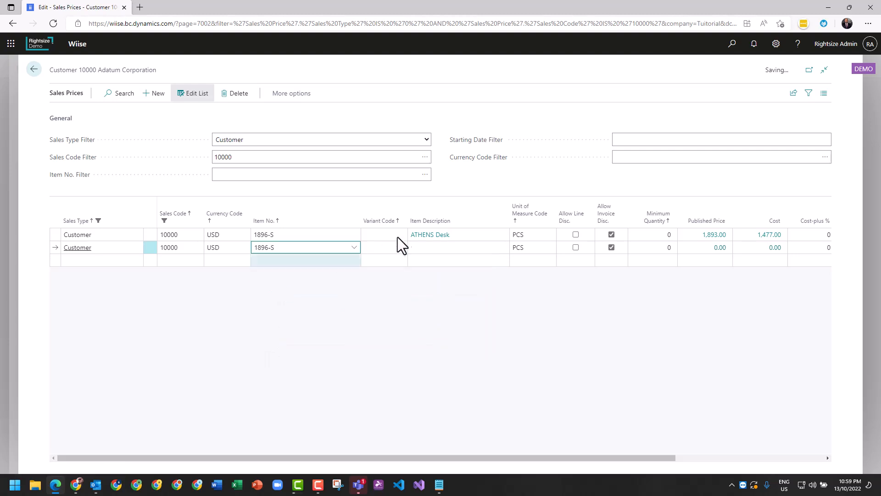
pyautogui.click(658, 247)
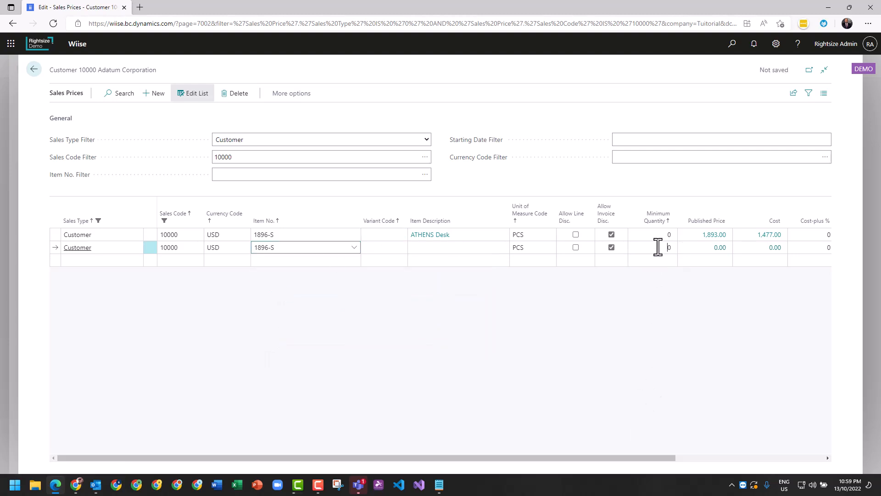
pyautogui.write('5')
pyautogui.moveTo(660, 458); pyautogui.dragTo(869, 448)
pyautogui.click(702, 247)
pyautogui.write('1350')
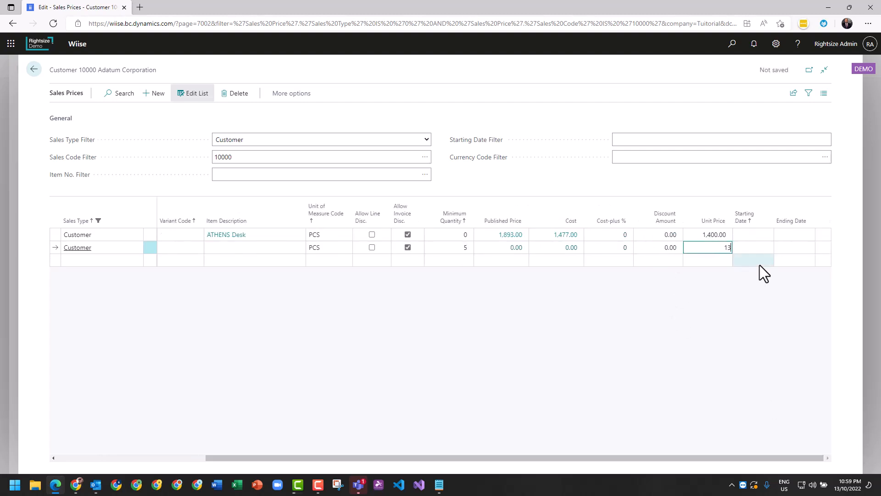
pyautogui.click(676, 304)
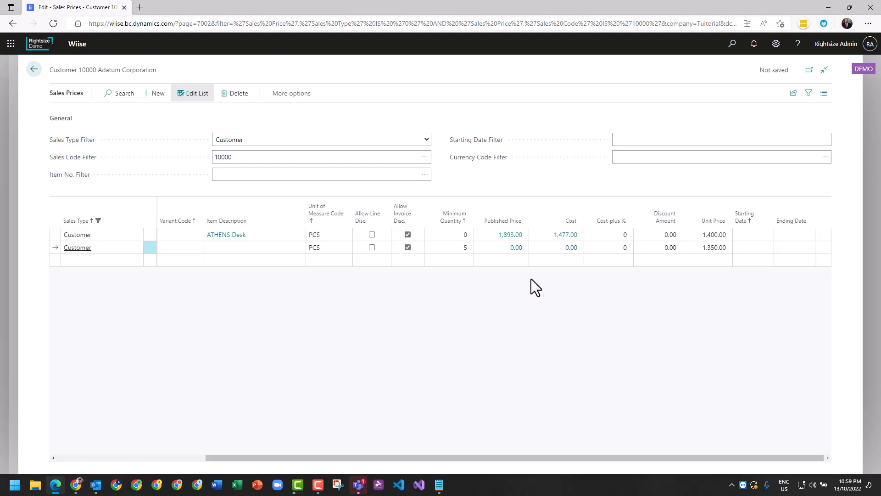
pyautogui.click(103, 260)
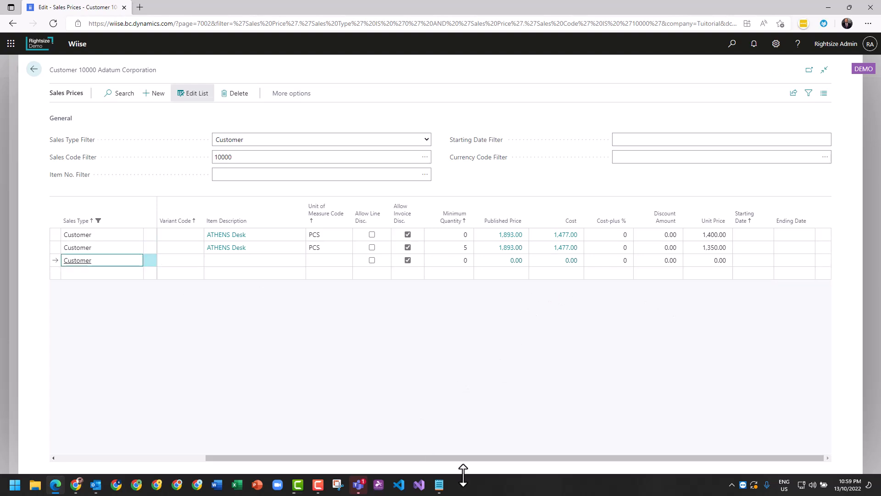
# Clear the unit prices of both ATHENS Desk price lines.
pyautogui.click(704, 235)
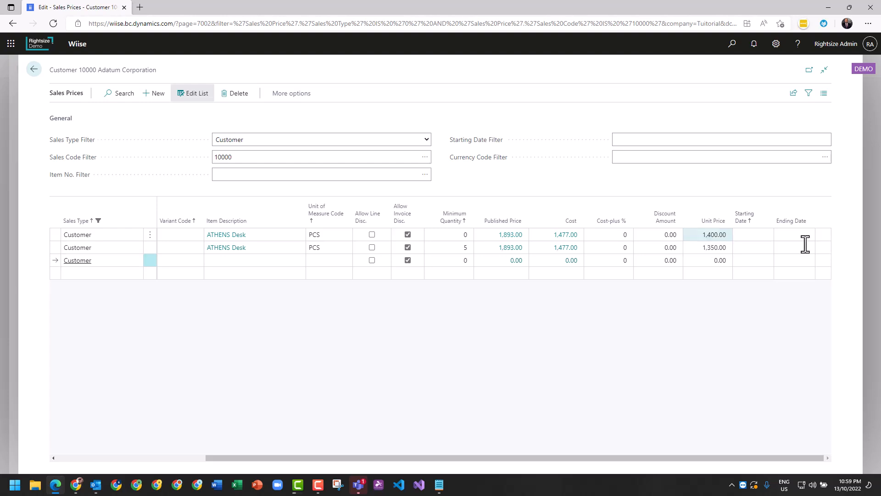
pyautogui.press('BackSpace')
pyautogui.press('Down')
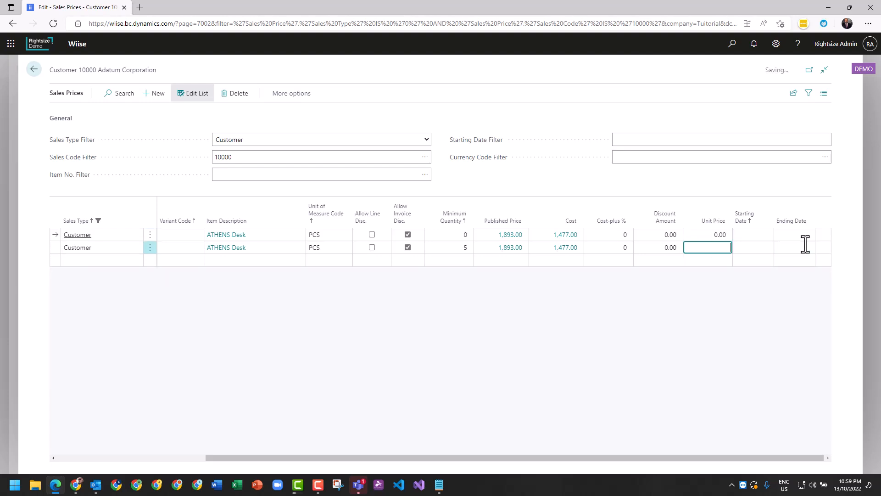
# Set the cost-plus percentage to 10 on the first ATHENS Desk line and 5 on the minimum-quantity-5 line.
pyautogui.press('Up')
pyautogui.hotkey('shift', 'Tab')
pyautogui.hotkey('shift', 'Tab')
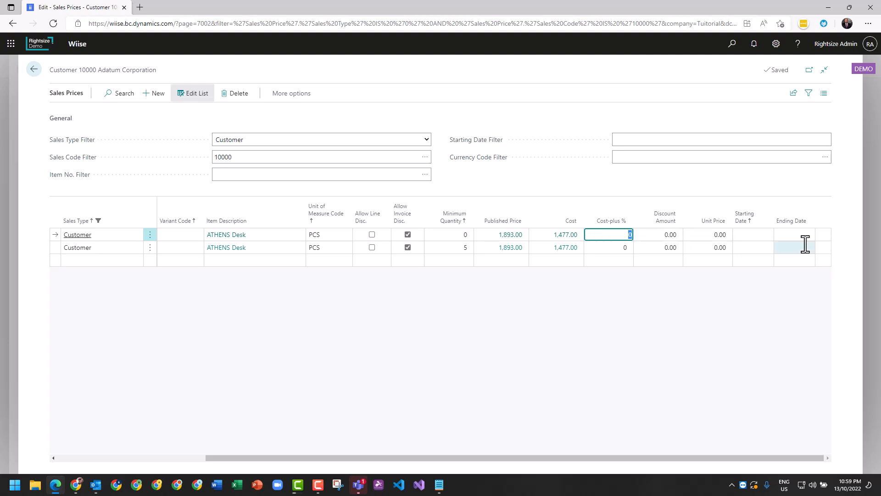
pyautogui.write('10')
pyautogui.press('Down')
pyautogui.write('5')
pyautogui.press('Up')
pyautogui.press('Down')
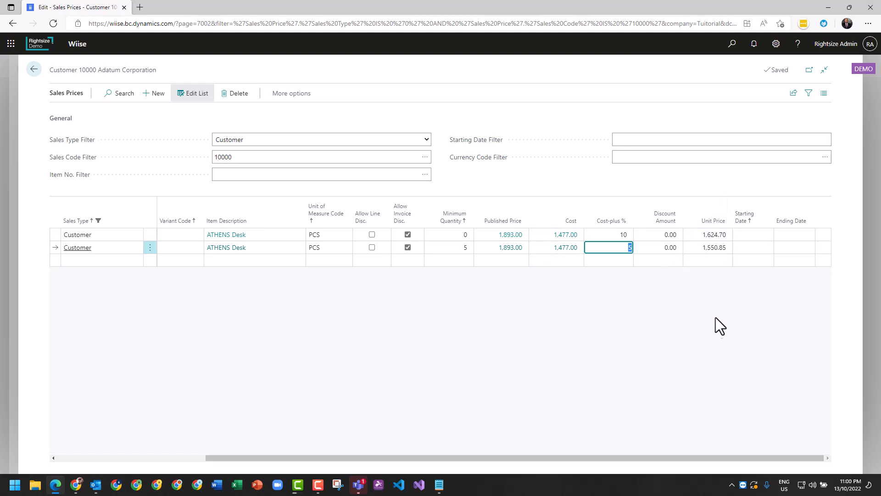
# Remove the cost-plus percentages from both ATHENS Desk price lines.
pyautogui.press('Up')
pyautogui.press('Delete')
pyautogui.press('Down')
pyautogui.press('Delete')
# Set the unit price to 1,450 on the first ATHENS Desk line and 1,400 on the minimum-quantity-5 line.
pyautogui.press('Up')
pyautogui.press('Right')
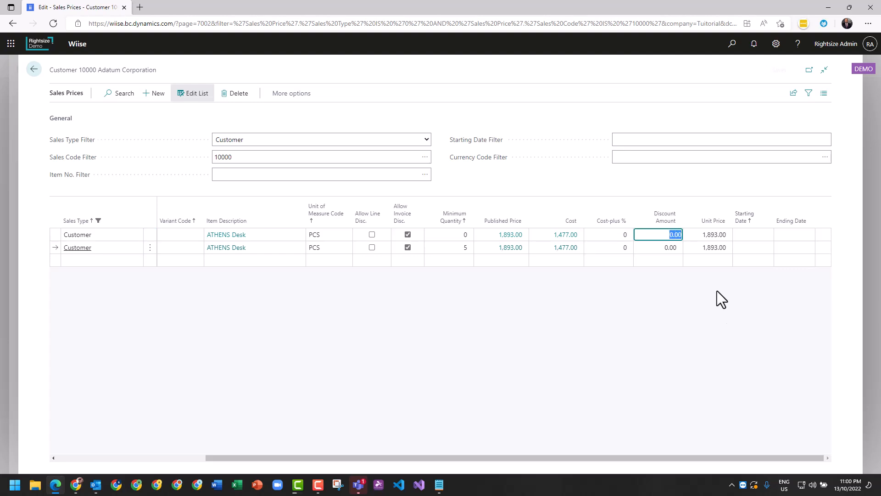
pyautogui.press('Right')
pyautogui.write('1,450')
pyautogui.press('Down')
pyautogui.write('1400')
pyautogui.press('Up')
pyautogui.press('Down')
# Open the ATHENS Desk item card from its price line and examine the unit price under Prices & Sales.
pyautogui.press('Left')
pyautogui.press('Left')
pyautogui.press('Left')
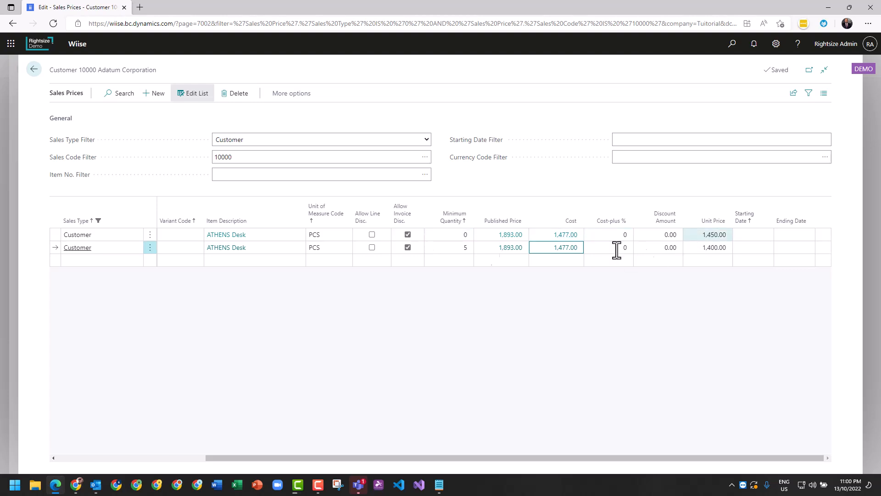
pyautogui.click(307, 457)
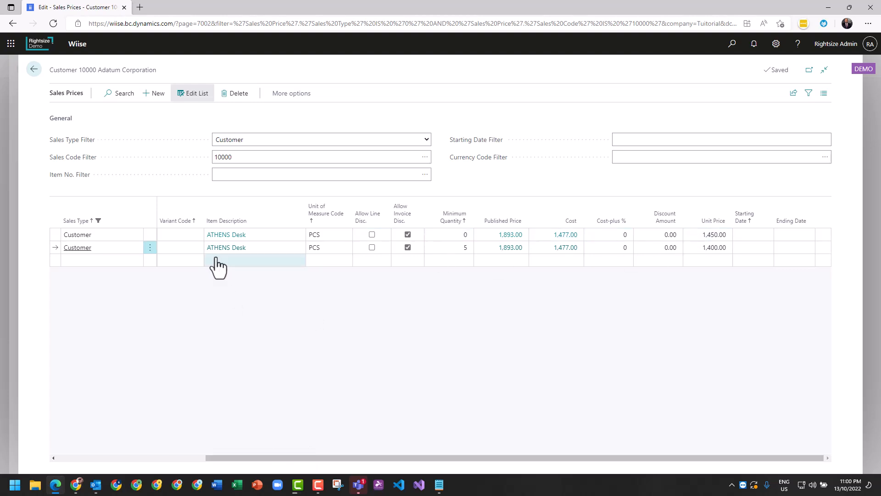
pyautogui.click(225, 235)
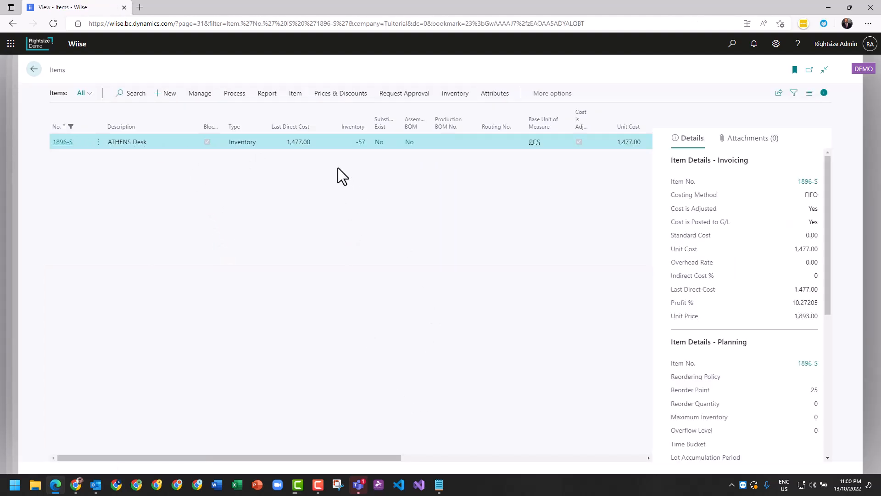
pyautogui.click(62, 146)
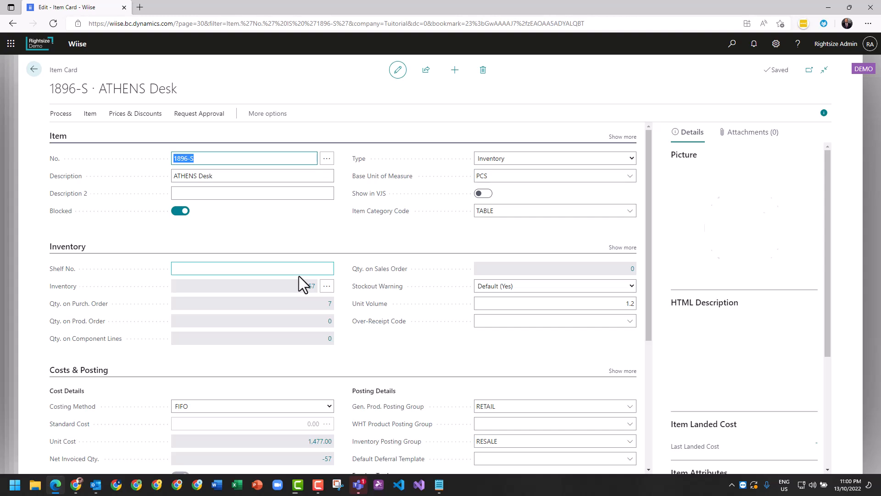
pyautogui.scroll(-5, 303, 316)
pyautogui.scroll(3, 152, 305)
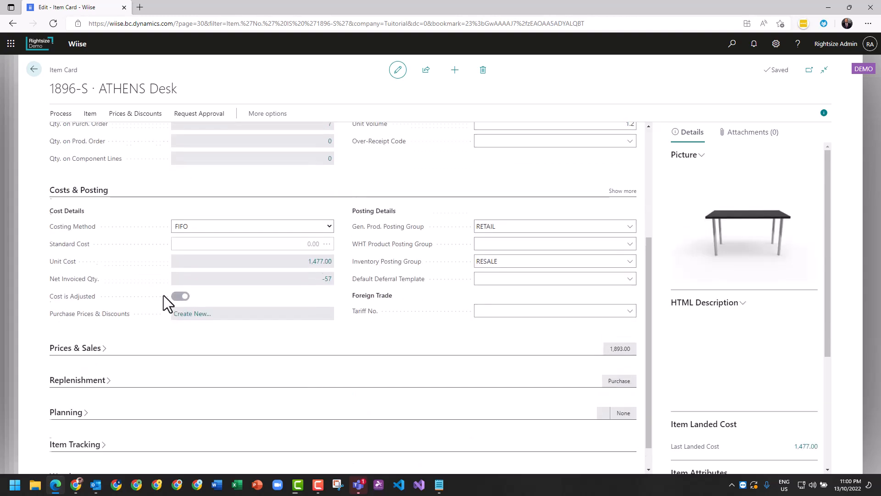
pyautogui.scroll(-3, 106, 363)
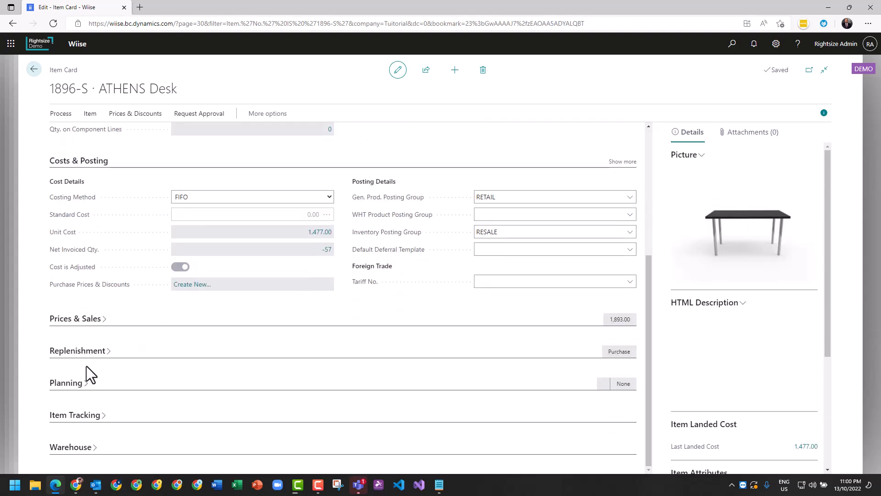
pyautogui.click(83, 320)
pyautogui.click(299, 342)
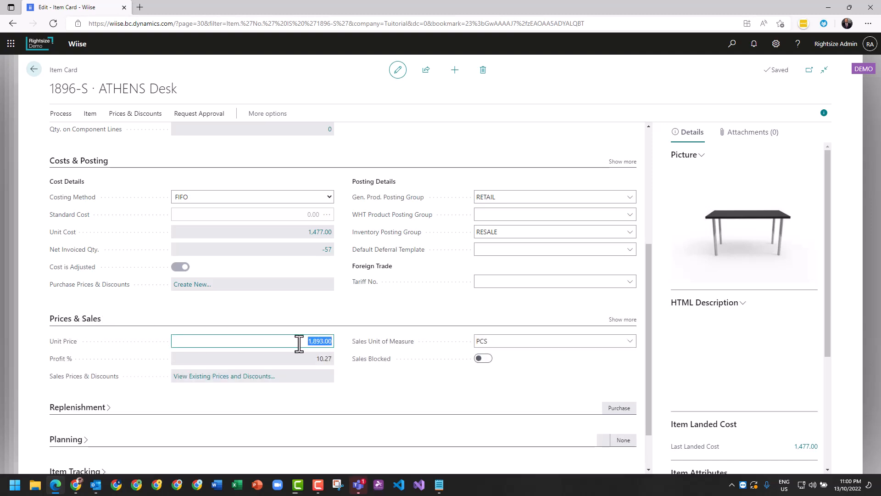
# Back in the customer's sales prices, set the ATHENS Desk unit prices to 1,800 and, for minimum quantity 5, 1,750.
pyautogui.click(34, 70)
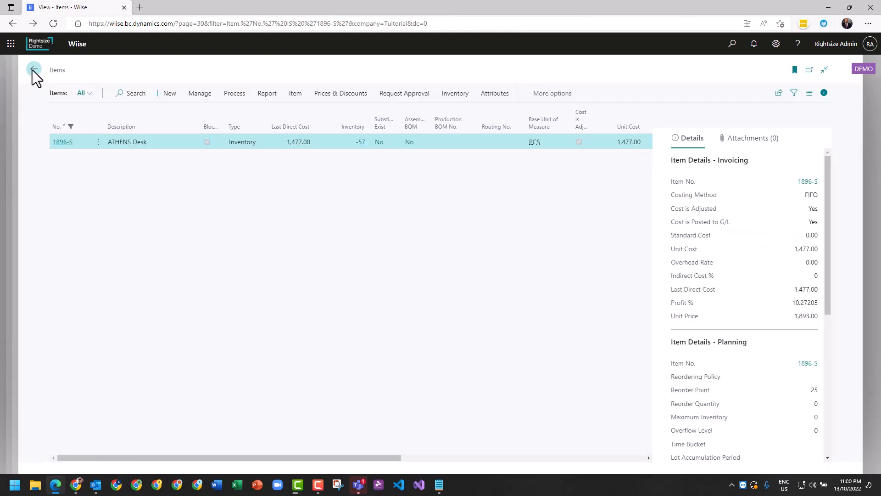
pyautogui.click(33, 70)
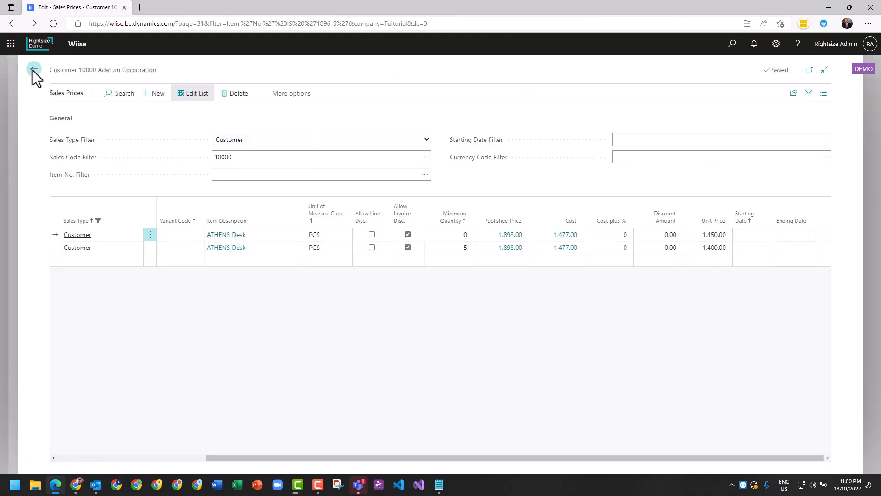
pyautogui.click(696, 236)
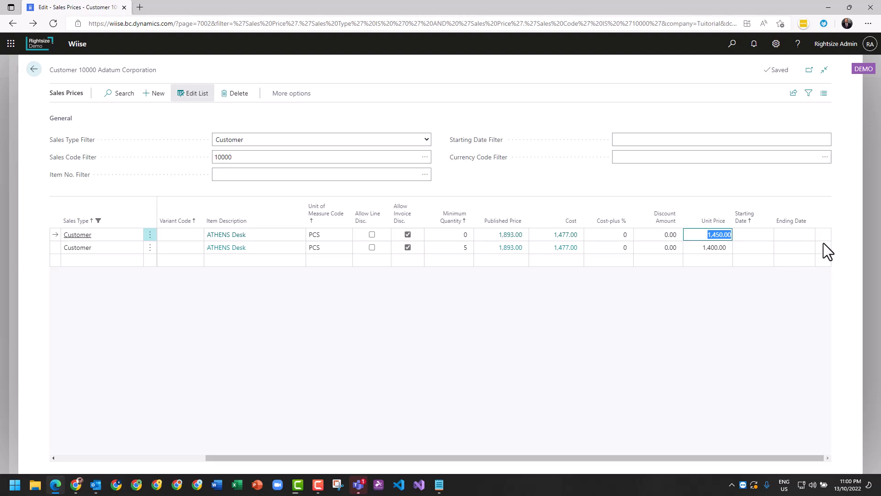
pyautogui.write('1,8')
pyautogui.write('00')
pyautogui.press('Down')
pyautogui.write('1750')
pyautogui.press('Up')
pyautogui.press('Down')
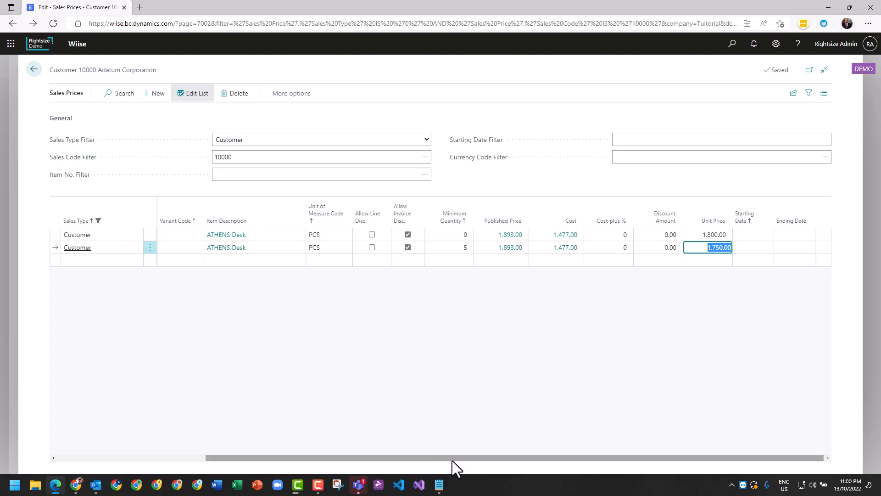
pyautogui.moveTo(450, 458); pyautogui.dragTo(225, 462)
pyautogui.moveTo(348, 454); pyautogui.dragTo(578, 452)
pyautogui.moveTo(269, 457); pyautogui.dragTo(126, 406)
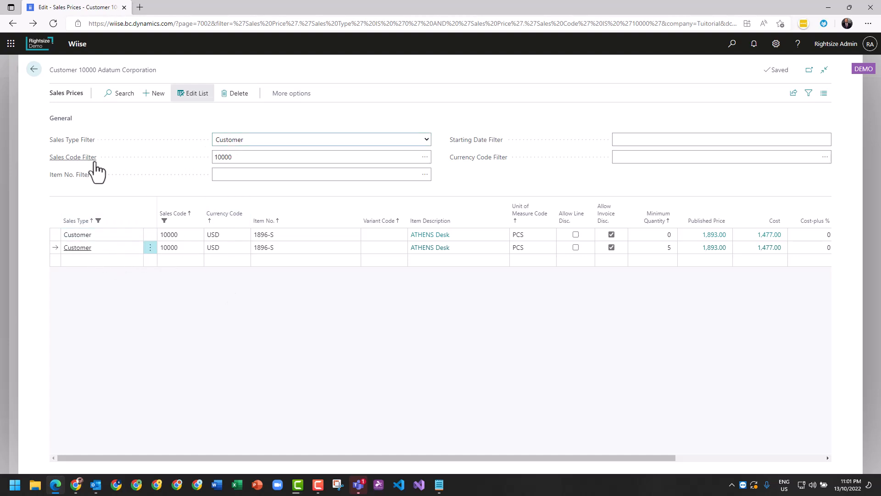
# Return to the Adatum Corporation customer card and assign the customer to the ADATUM customer price group.
pyautogui.click(34, 70)
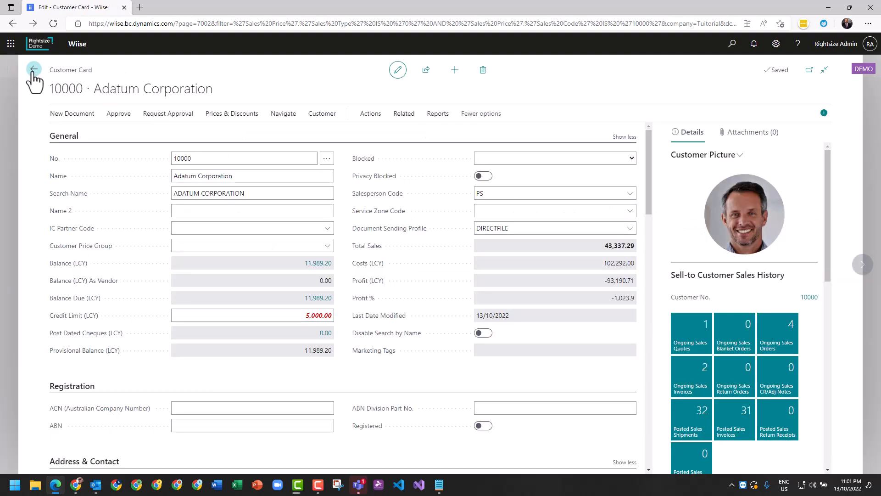
pyautogui.click(404, 113)
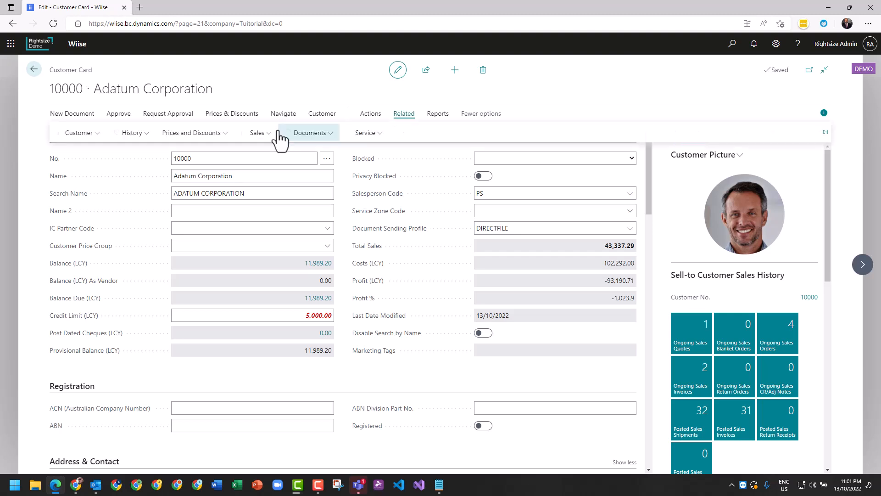
pyautogui.click(203, 135)
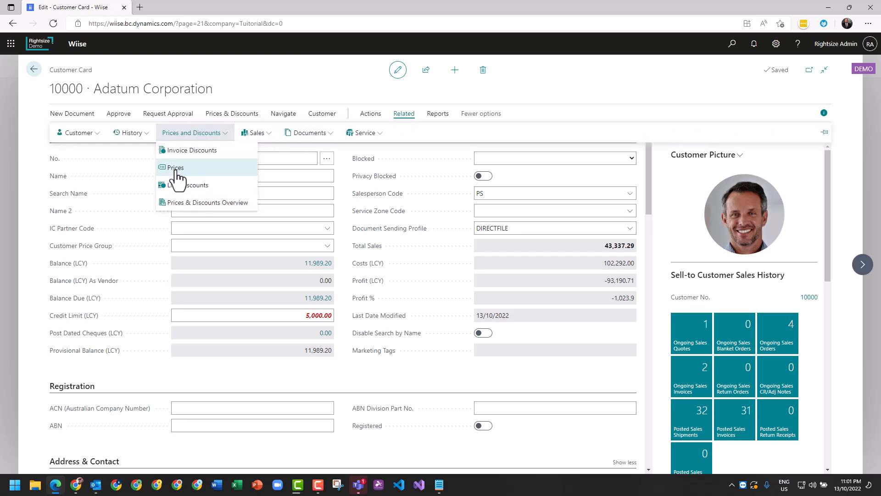
pyautogui.click(145, 259)
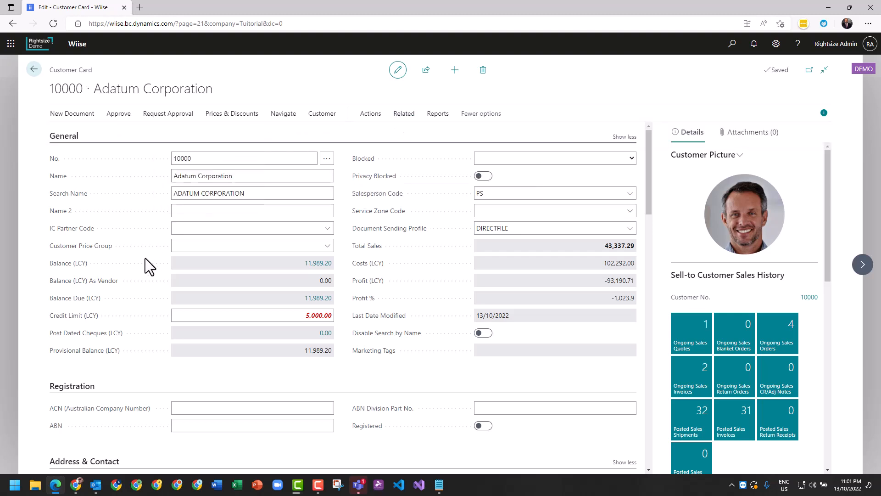
pyautogui.click(234, 246)
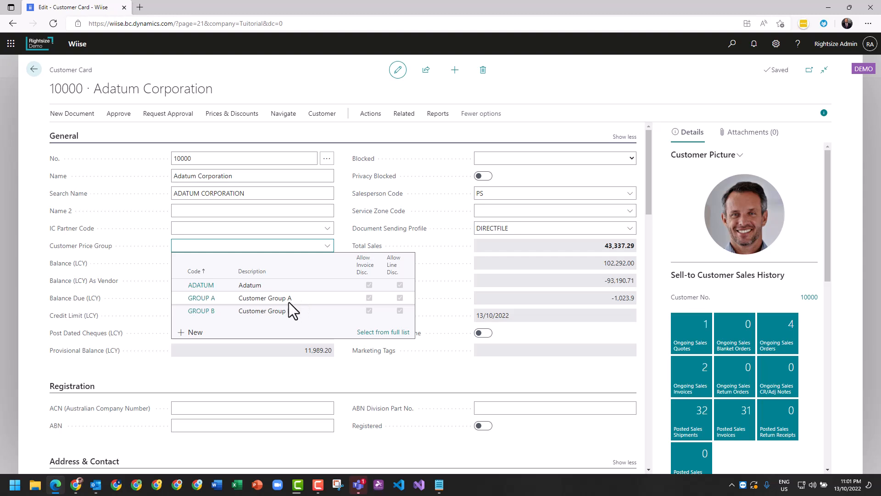
pyautogui.click(197, 287)
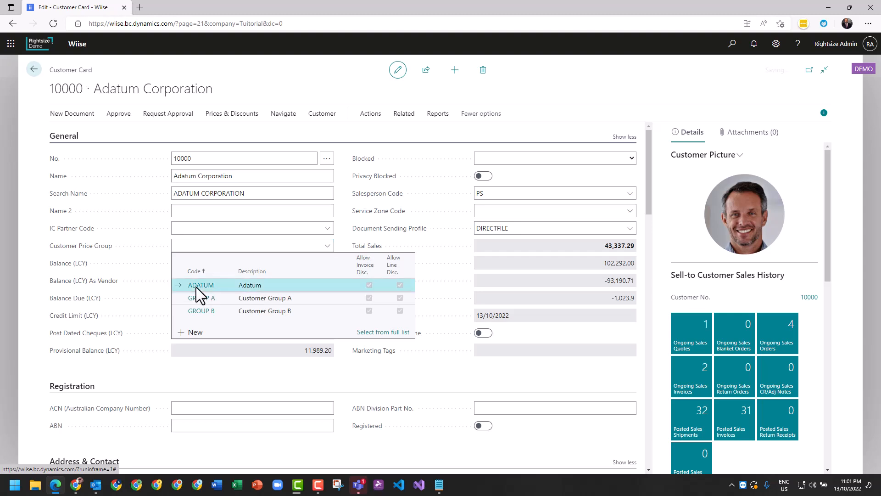
pyautogui.click(186, 244)
pyautogui.doubleClick(190, 248)
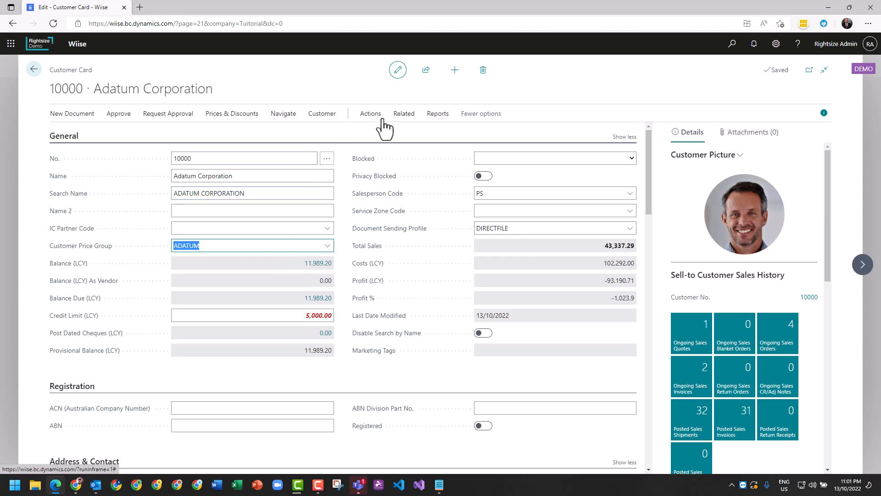
# Open the customer's sales prices and filter them by the sales type Customer Price Group.
pyautogui.click(404, 115)
pyautogui.click(188, 134)
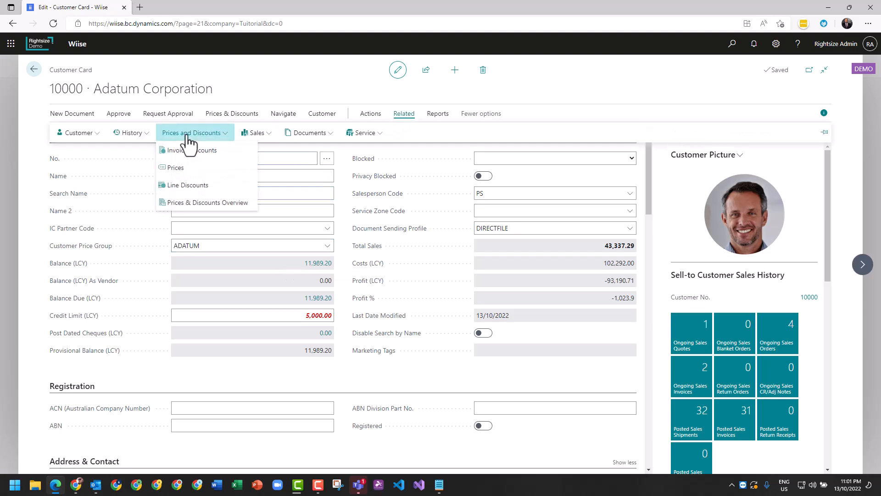
pyautogui.click(175, 168)
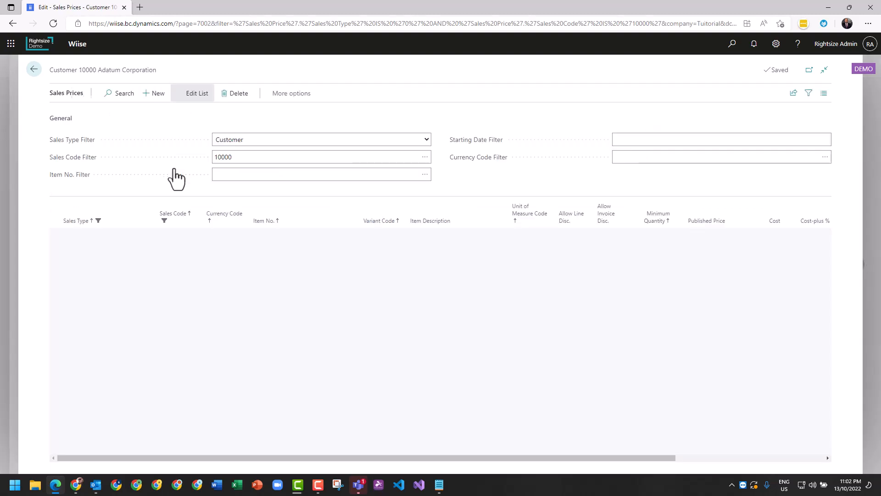
pyautogui.click(253, 141)
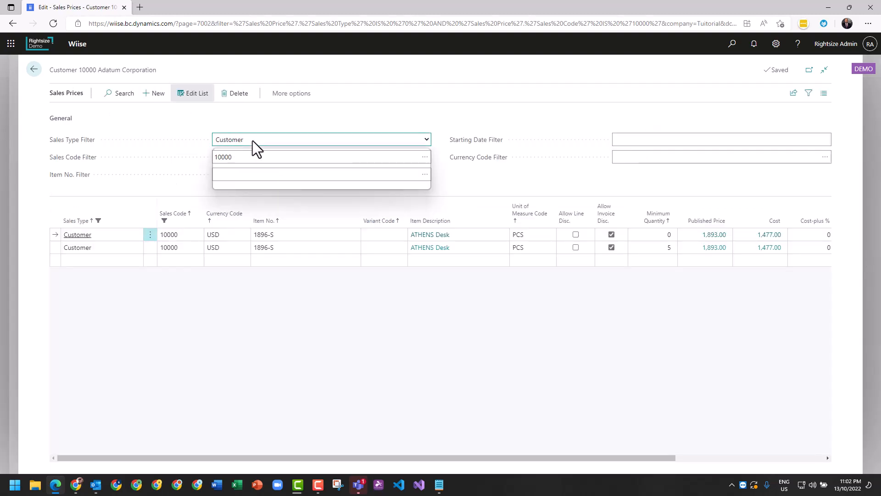
pyautogui.click(271, 161)
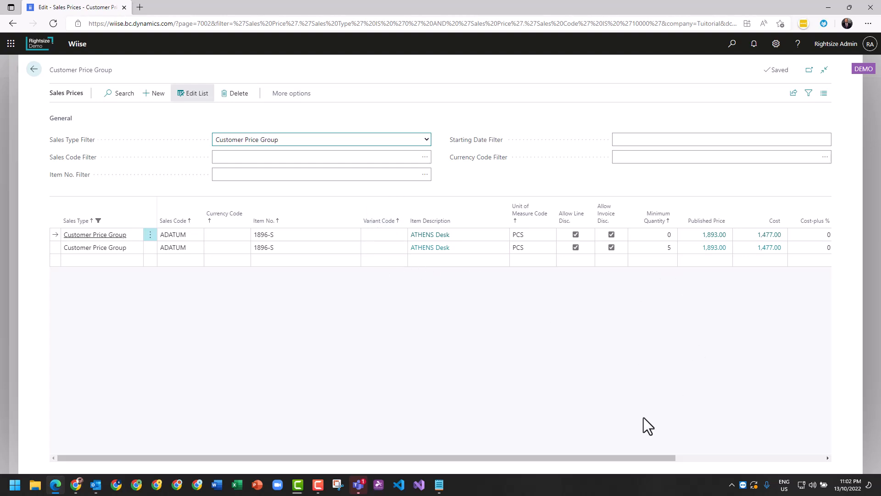
# Set the cost-plus percentage to 5 on the first ATHENS Desk price group line and 4 on the minimum-quantity-5 line.
pyautogui.moveTo(669, 458); pyautogui.dragTo(790, 451)
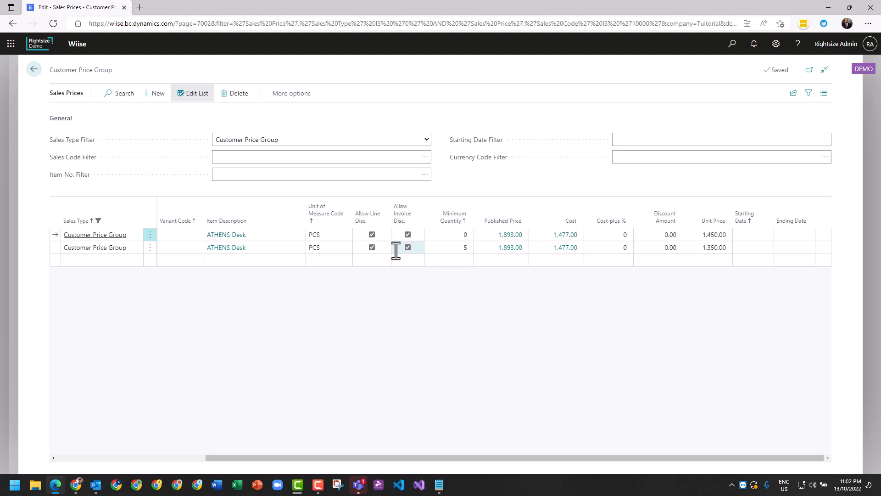
pyautogui.click(702, 234)
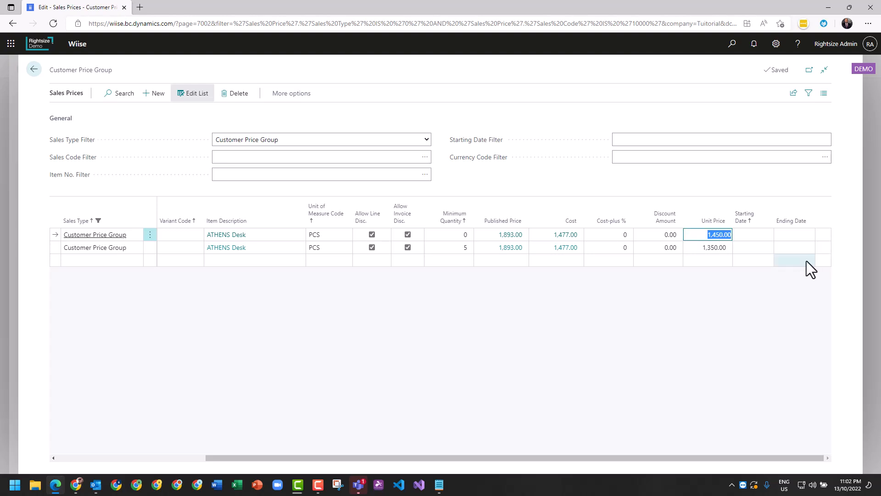
pyautogui.hotkey('shift', 'Tab')
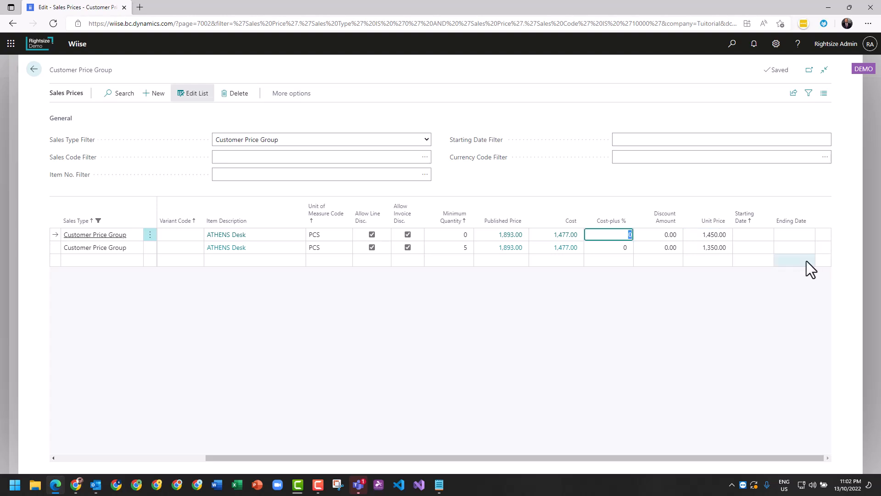
pyautogui.write('5')
pyautogui.press('Down')
pyautogui.write('4')
pyautogui.press('Up')
pyautogui.click(627, 321)
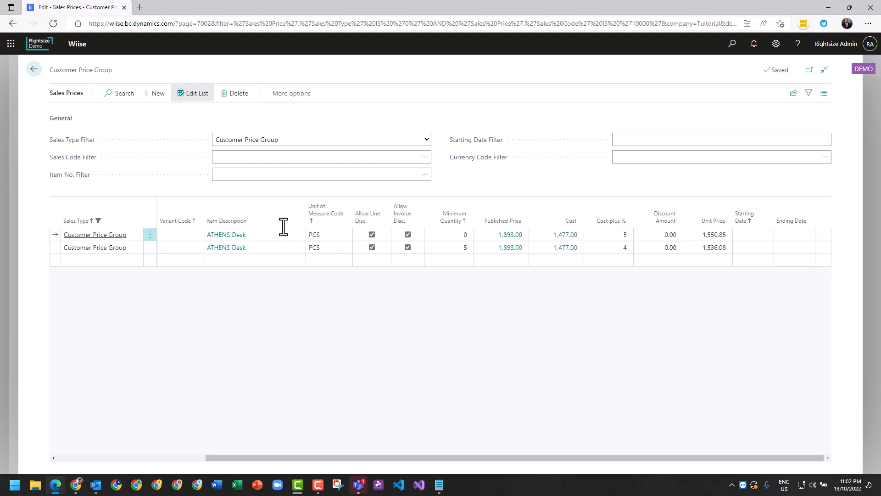
# Go back to the customer card and reopen the customer's sales prices to examine the line and invoice discount permissions.
pyautogui.click(34, 70)
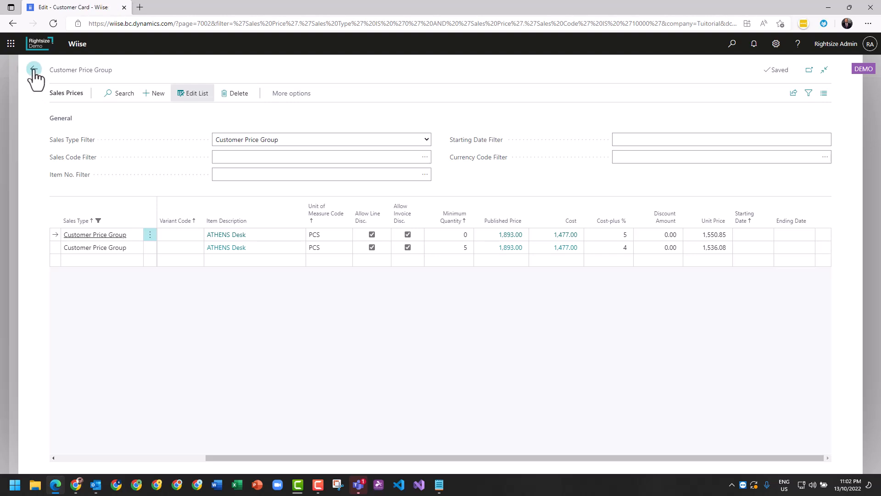
pyautogui.click(401, 114)
pyautogui.click(209, 138)
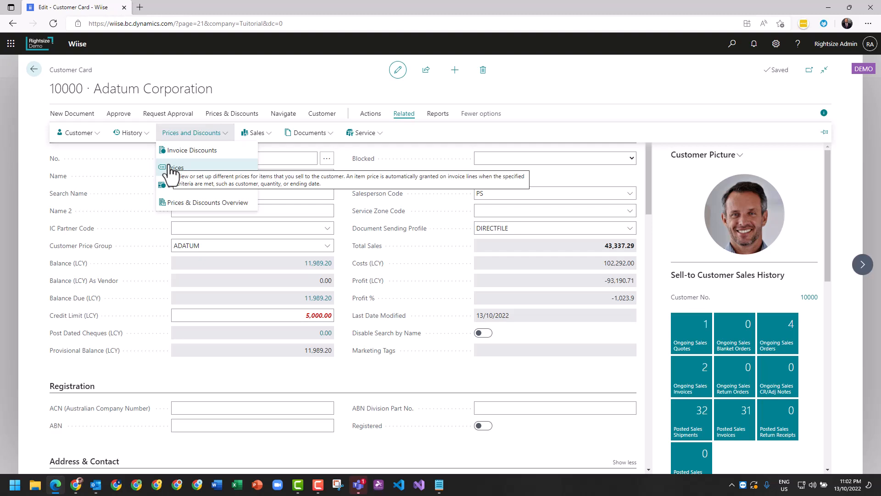
pyautogui.click(242, 373)
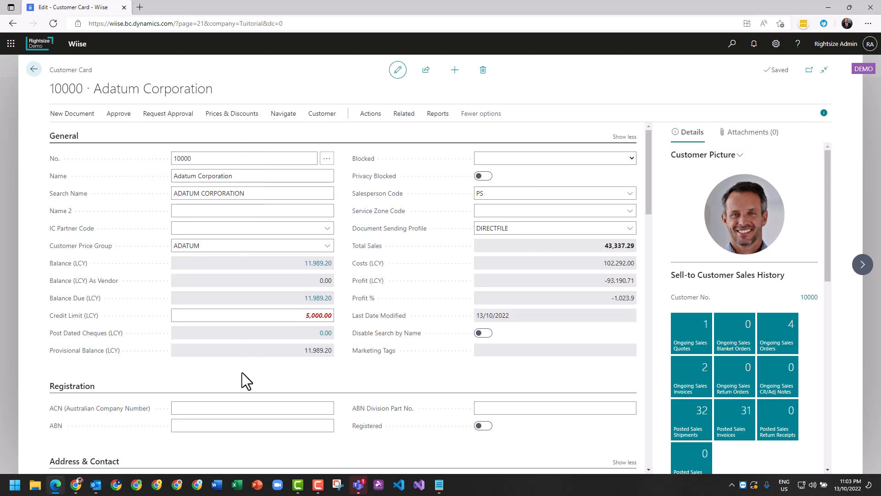
pyautogui.click(404, 114)
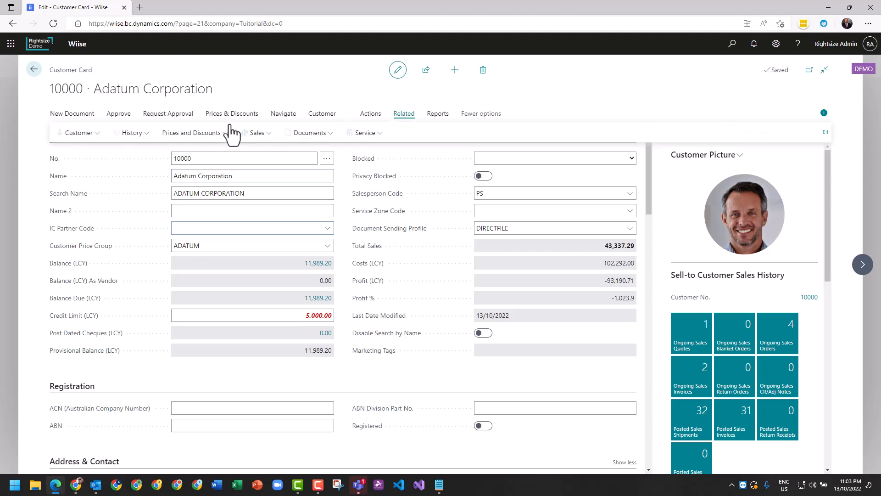
pyautogui.click(199, 134)
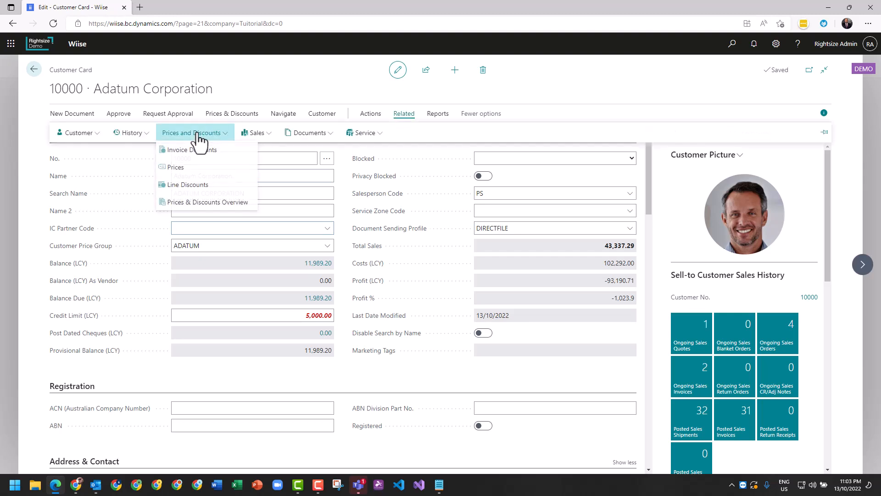
pyautogui.click(175, 168)
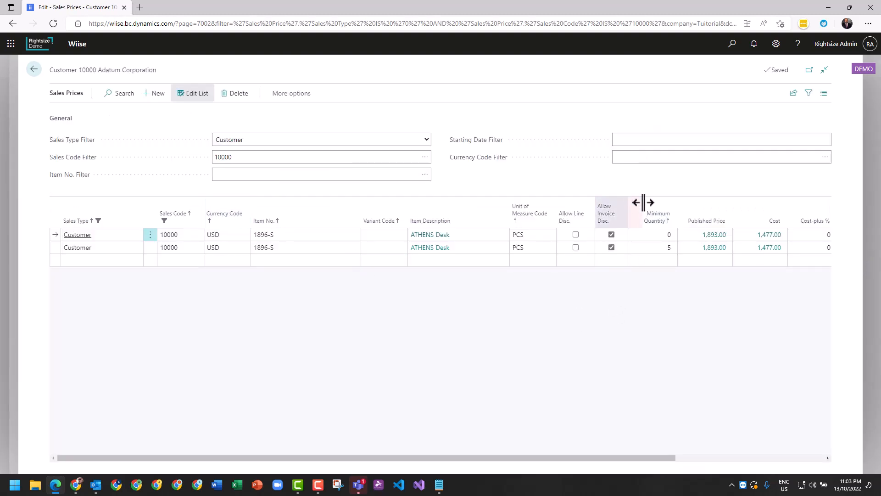
pyautogui.click(611, 247)
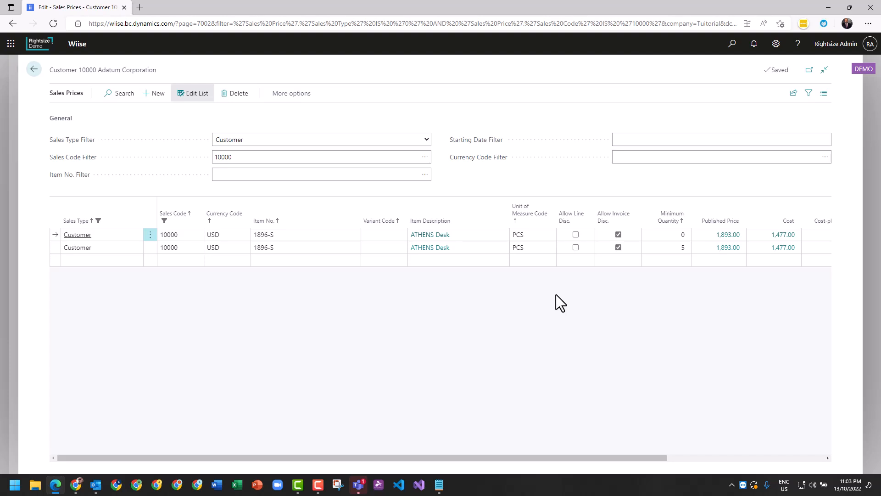
# Back on the customer card, examine the invoice and line discount permissions of the available customer price groups.
pyautogui.click(33, 69)
pyautogui.click(234, 246)
pyautogui.click(328, 246)
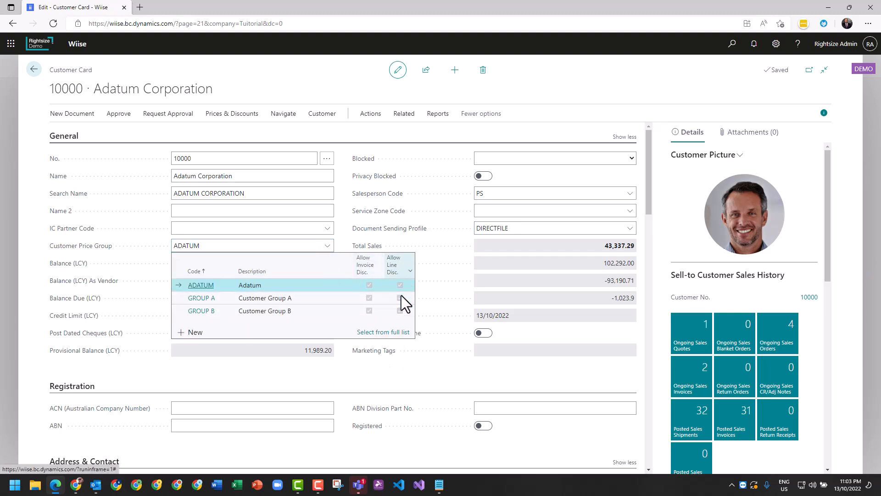
pyautogui.click(273, 376)
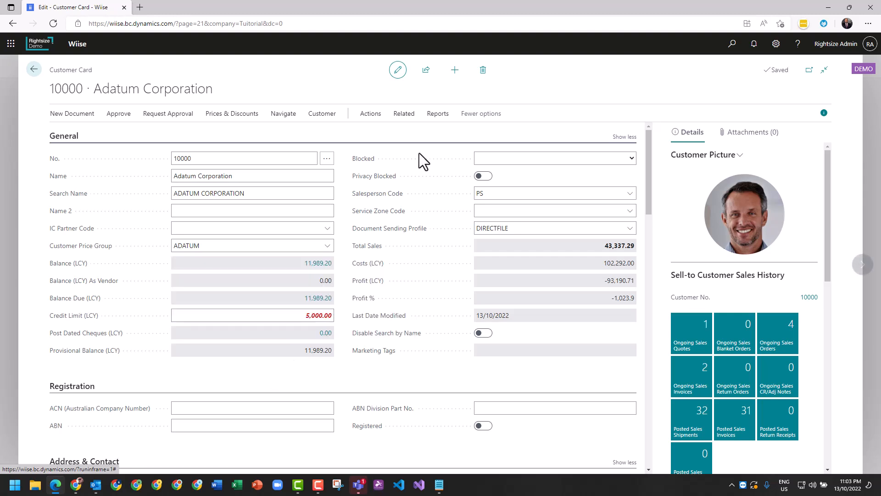
# Add a sales line discount for the customer on item 1896-S, with minimum quantity 15 and a 20% line discount.
pyautogui.click(404, 113)
pyautogui.click(188, 134)
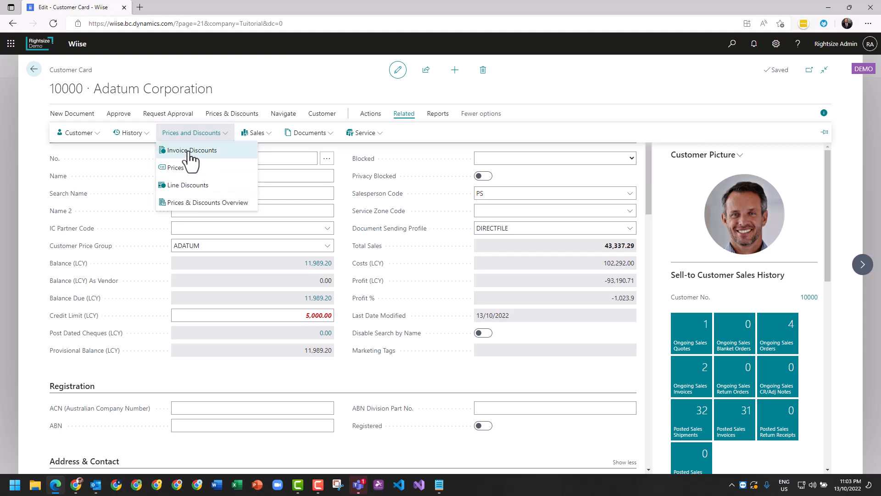
pyautogui.click(187, 188)
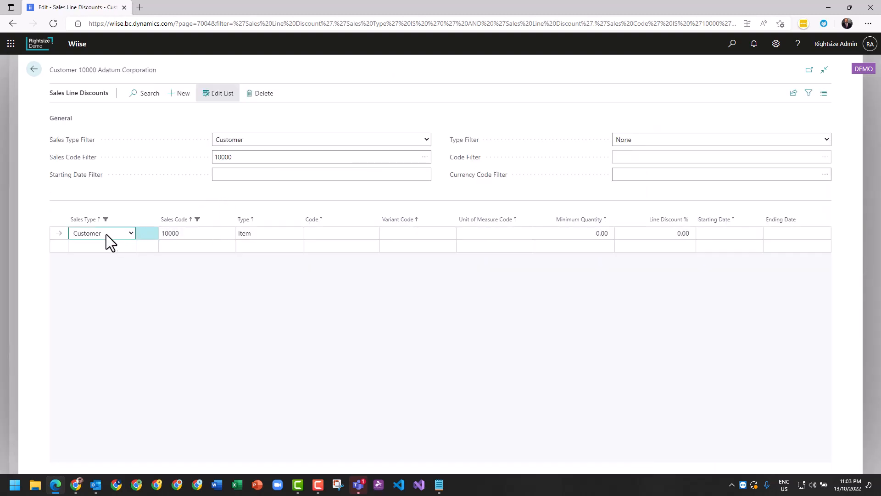
pyautogui.click(340, 233)
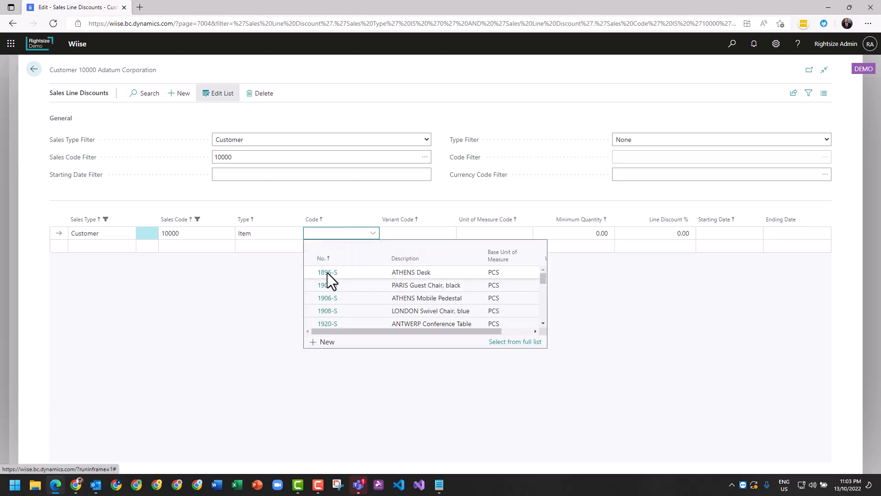
pyautogui.click(327, 273)
pyautogui.click(564, 236)
pyautogui.write('15')
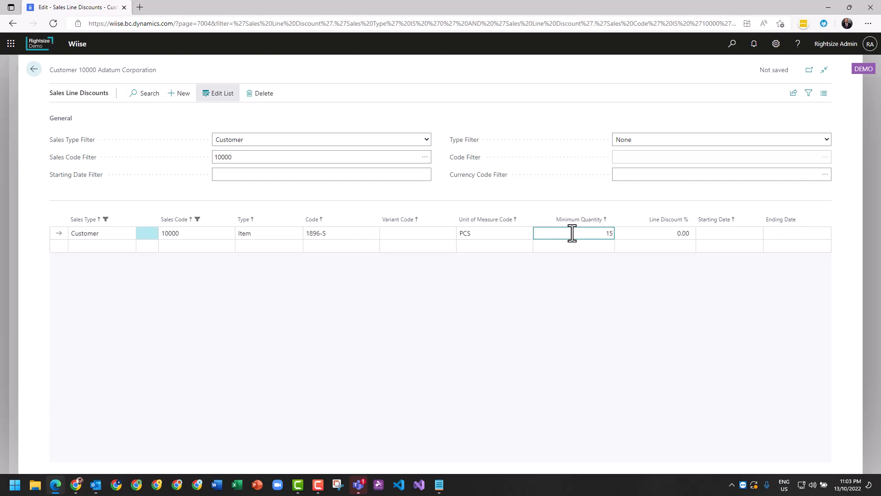
pyautogui.click(642, 232)
pyautogui.write('20')
pyautogui.click(640, 286)
pyautogui.click(310, 140)
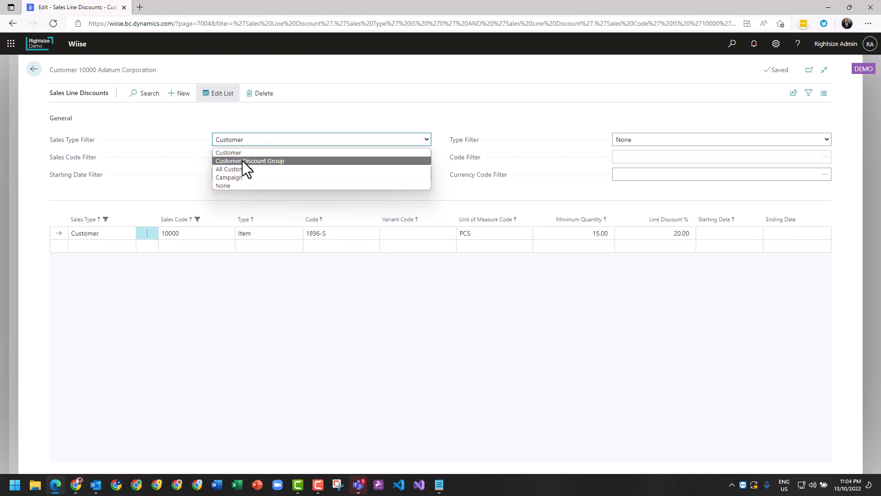
pyautogui.click(241, 273)
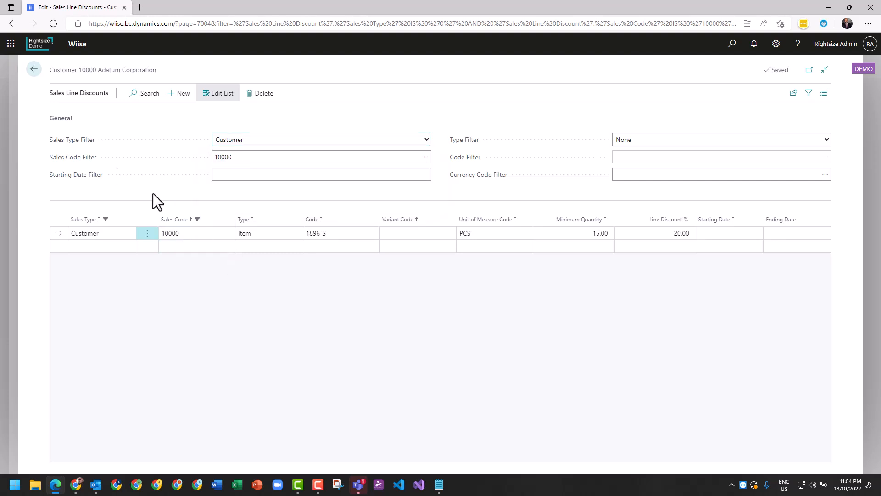
# Open the customer's invoice discounts, examine the minimum amount and discount percentage, and return to the customer card.
pyautogui.click(34, 68)
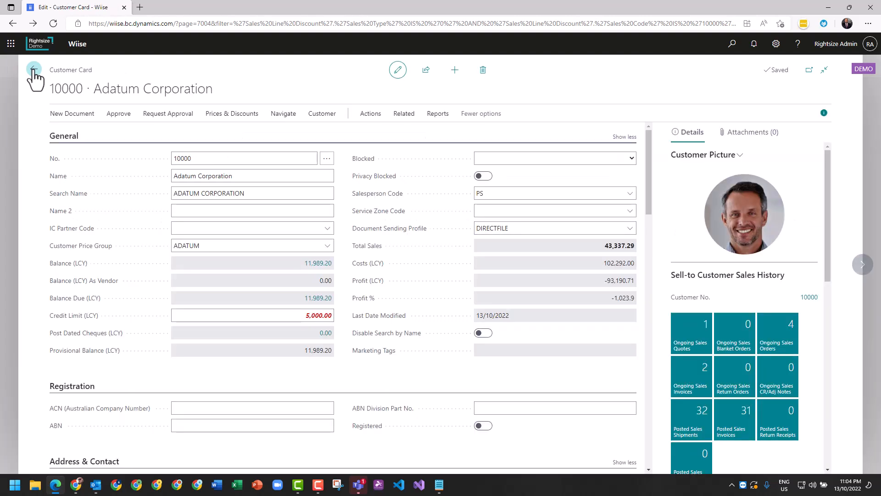
pyautogui.click(404, 115)
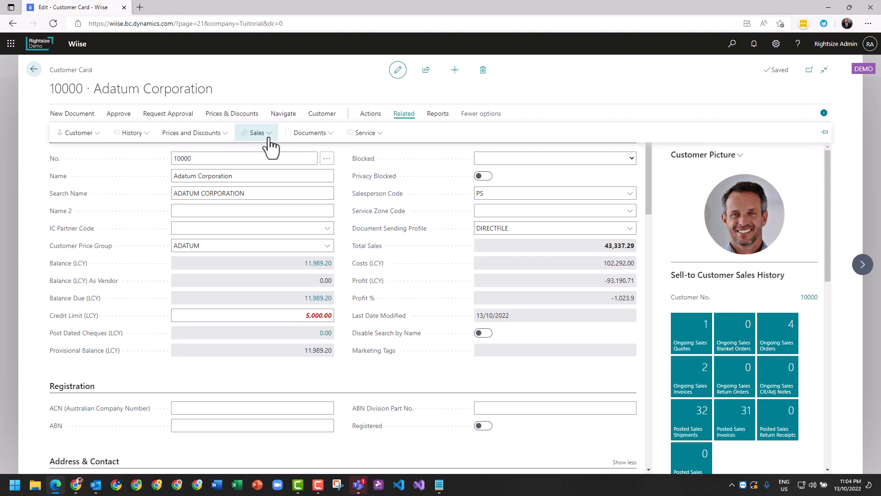
pyautogui.click(198, 136)
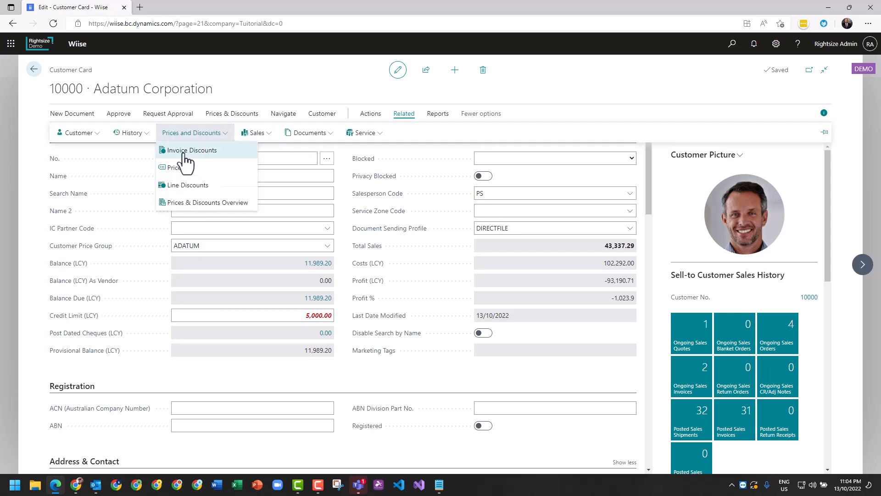
pyautogui.click(186, 151)
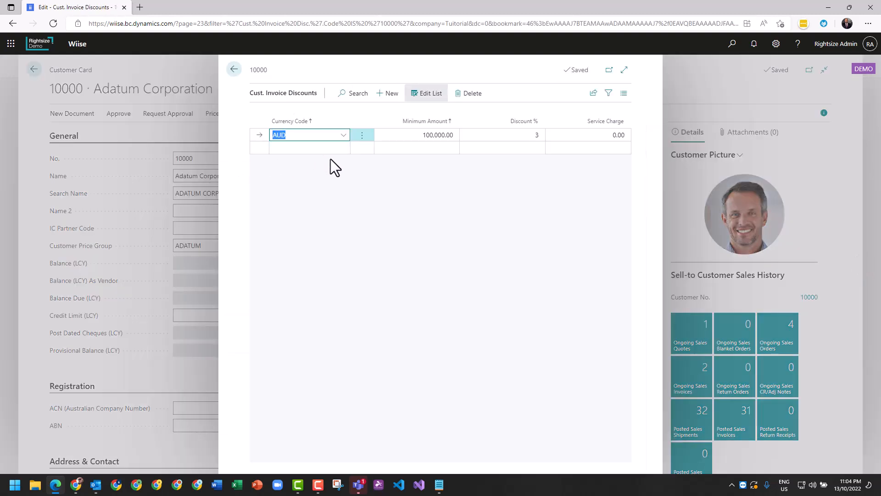
pyautogui.click(325, 192)
pyautogui.click(234, 70)
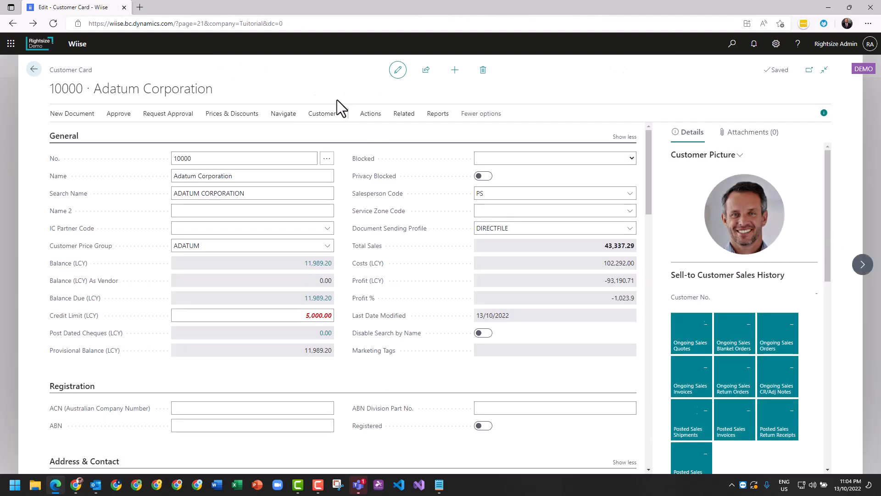
# Open the customer's prices and discounts overview, examine its sales price and line discount entries, and close it.
pyautogui.click(403, 123)
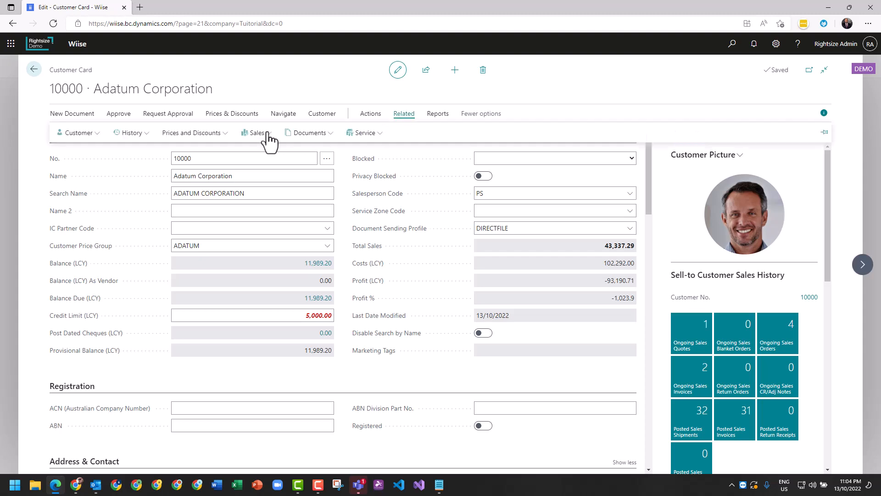
pyautogui.click(190, 134)
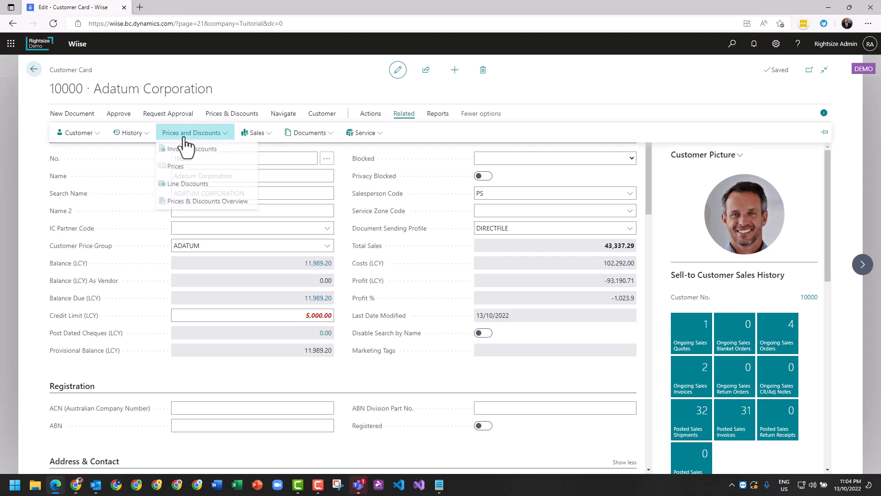
pyautogui.click(187, 204)
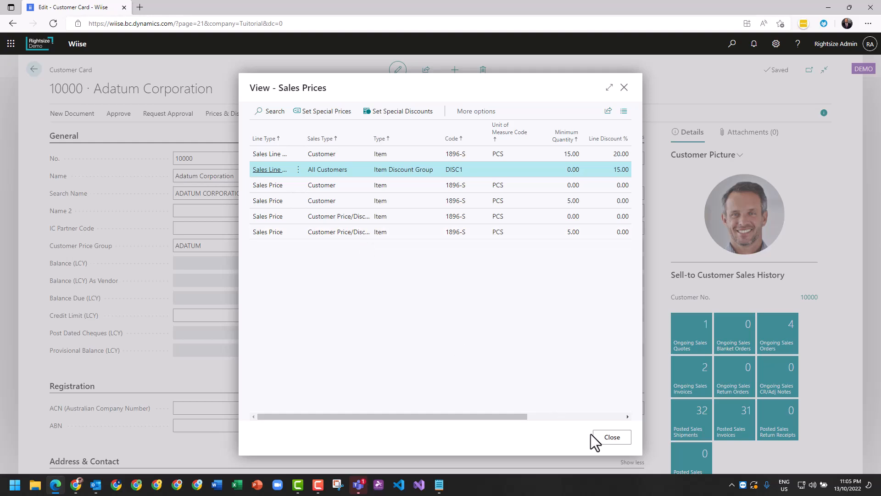
pyautogui.click(612, 437)
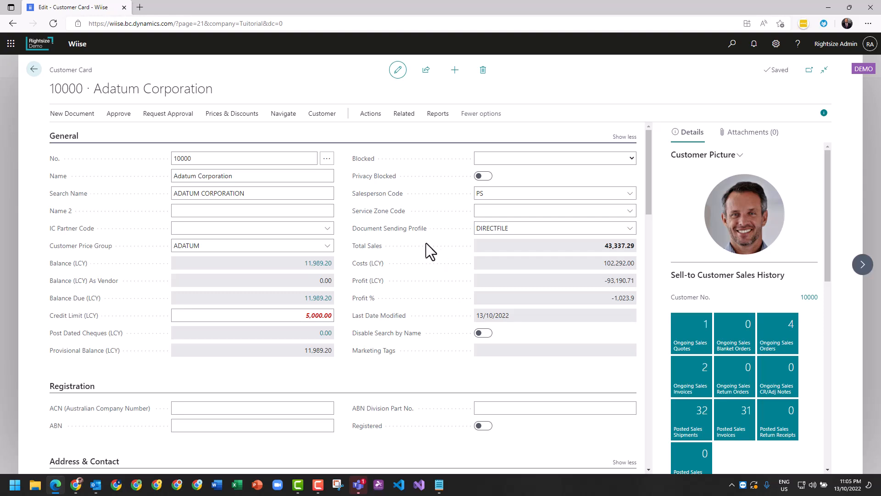
# Leave the customer card and customer list, and open the item card of 1896-S ATHENS Desk.
pyautogui.press('Escape')
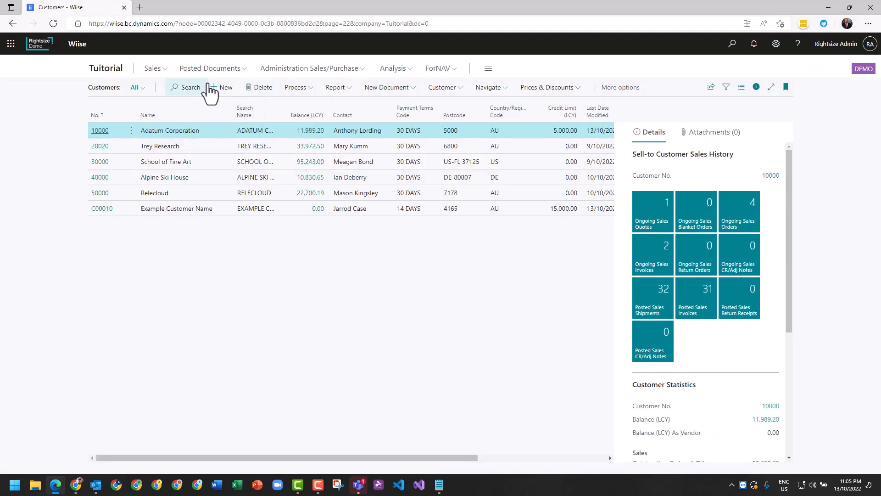
pyautogui.press('Escape')
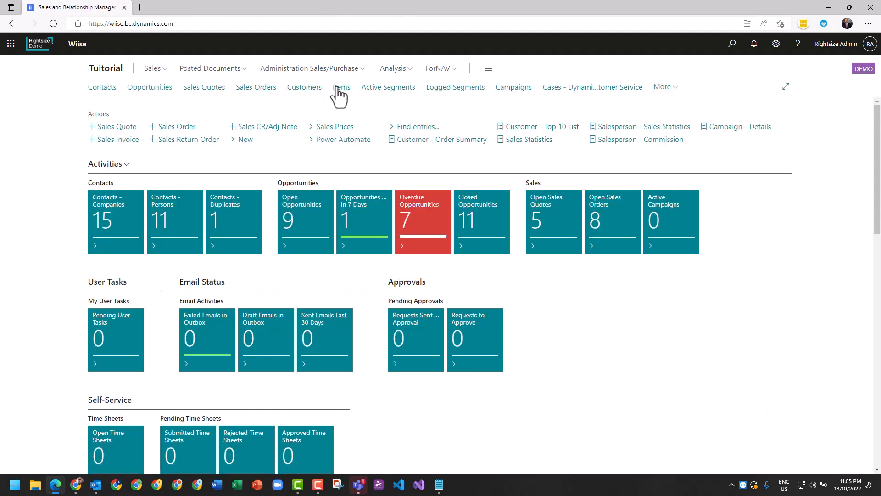
pyautogui.click(338, 88)
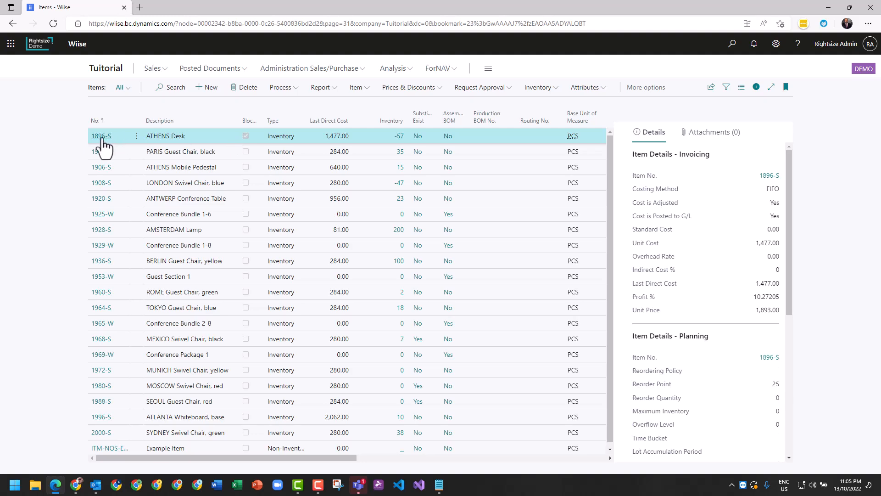
pyautogui.click(102, 137)
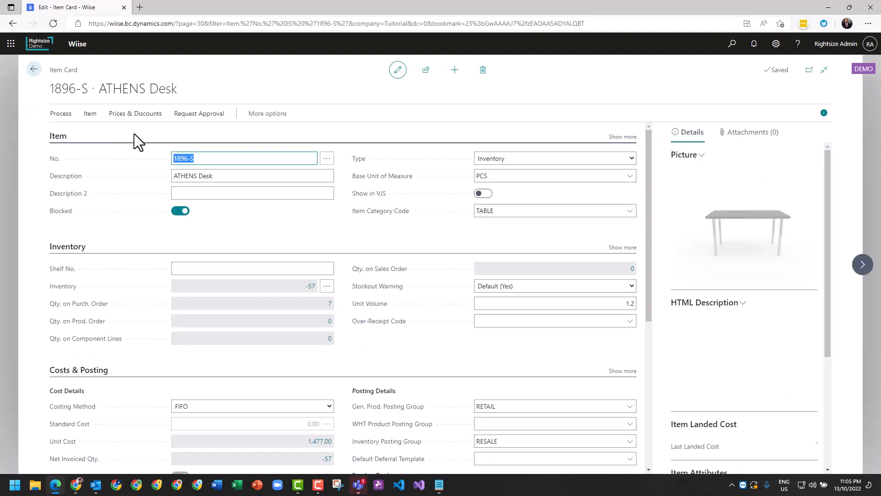
# Examine the item's sales prices by customer and customer price group, and return to the item card.
pyautogui.click(137, 115)
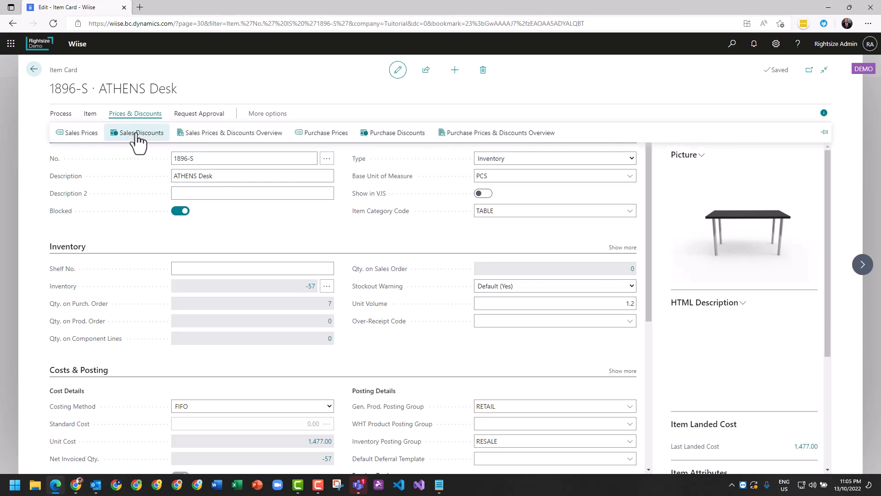
pyautogui.click(74, 134)
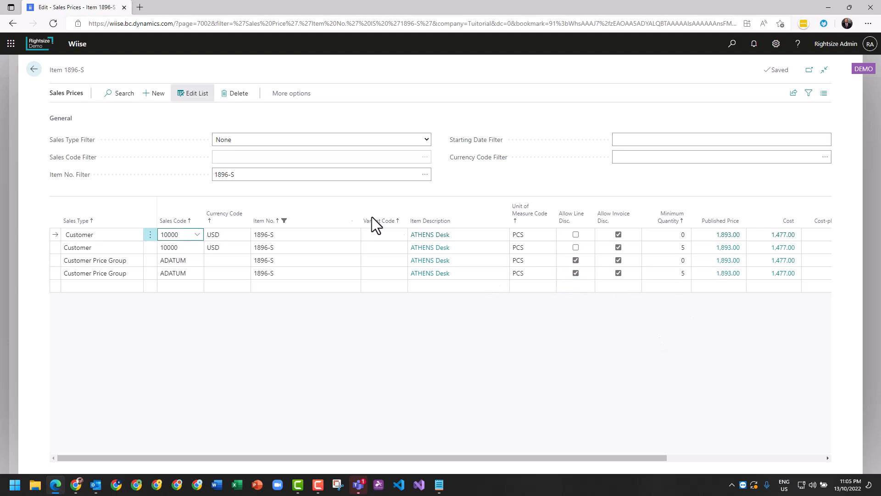
pyautogui.click(417, 234)
# Examine the item's sales line discounts, their minimum quantities and discount percentages, and return to the item card.
pyautogui.click(145, 114)
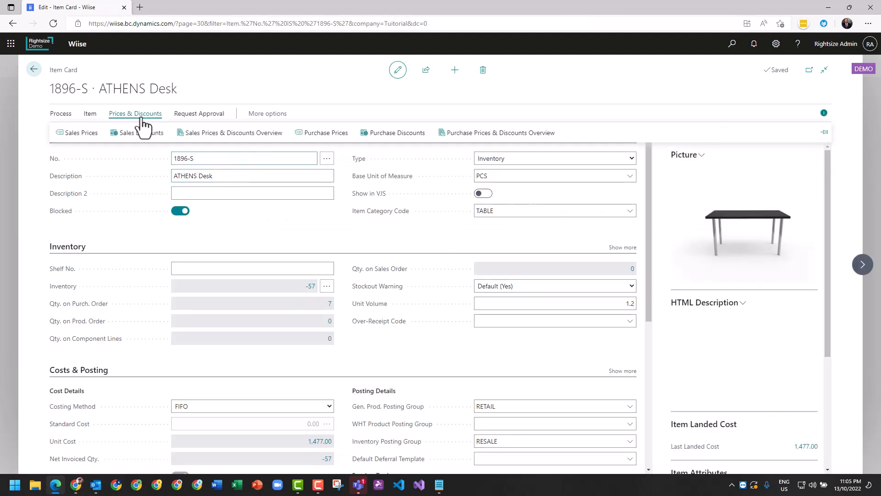
pyautogui.click(138, 132)
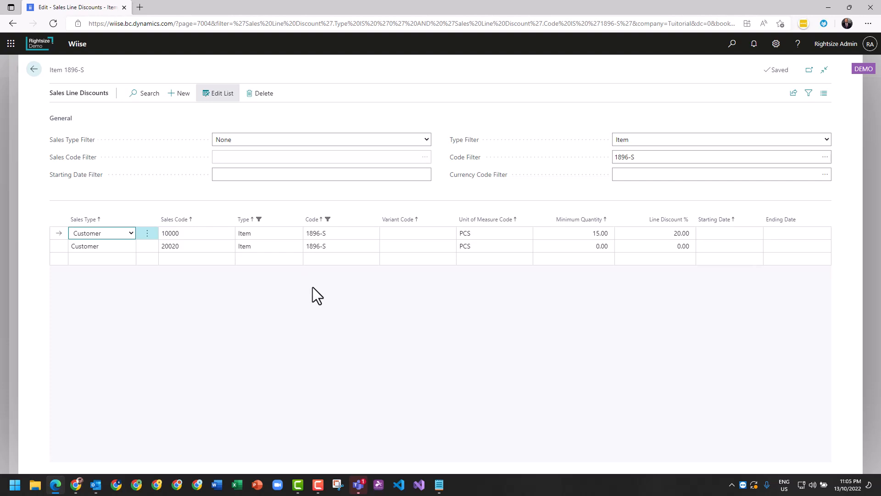
pyautogui.press('Escape')
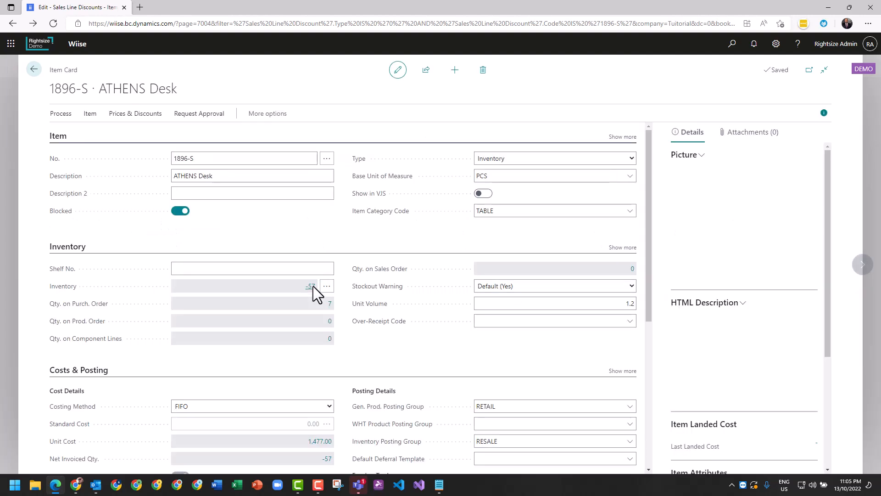
# Look through the item card's additional commands and show the purchase prices and discounts options.
pyautogui.click(260, 114)
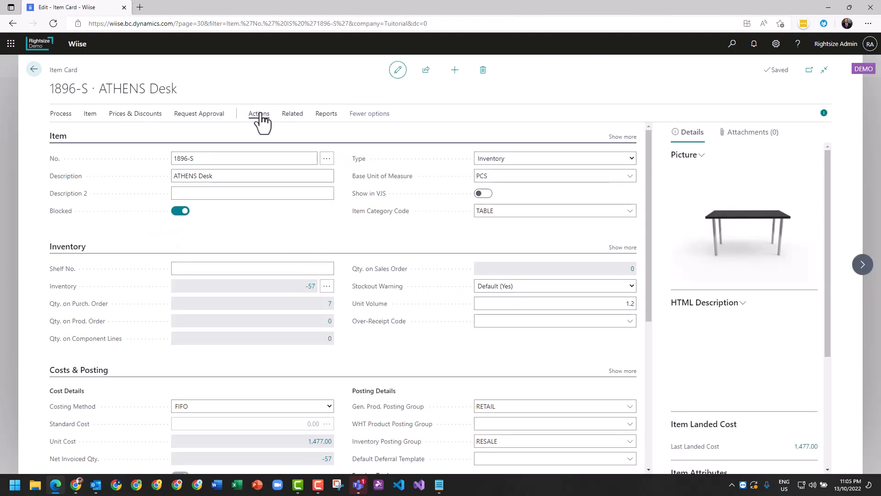
pyautogui.click(298, 115)
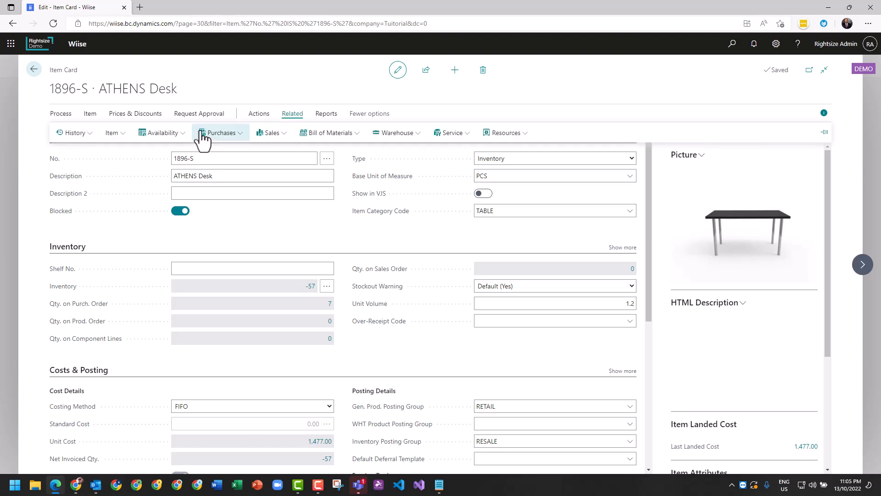
pyautogui.click(259, 116)
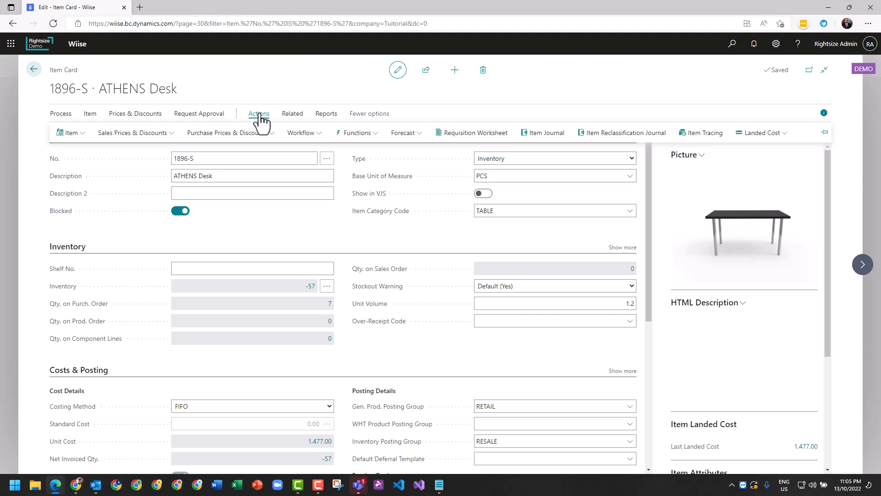
pyautogui.click(231, 134)
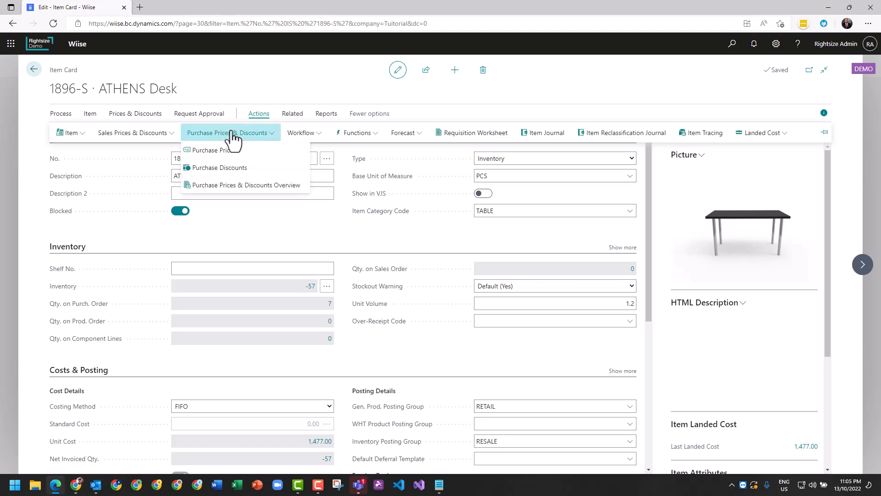